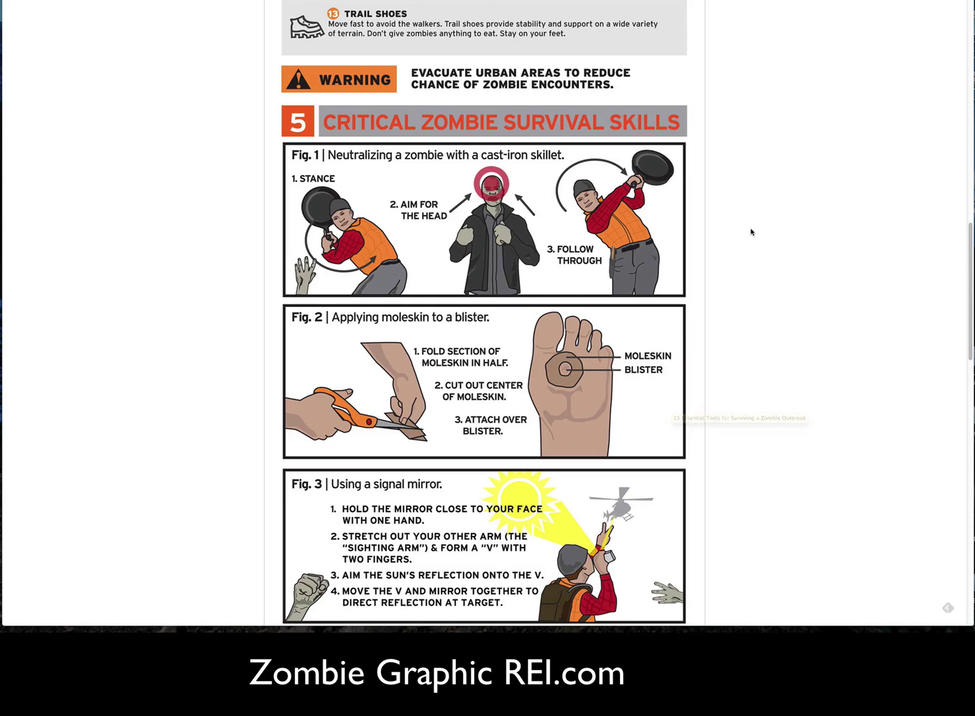
Scroll back up to the top of REI's zombie survival infographic
{"action": "scroll", "coordinate": [752, 231], "scroll_direction": "up", "scroll_amount": 10}
{"action": "scroll", "coordinate": [752, 231], "scroll_direction": "up", "scroll_amount": 15}
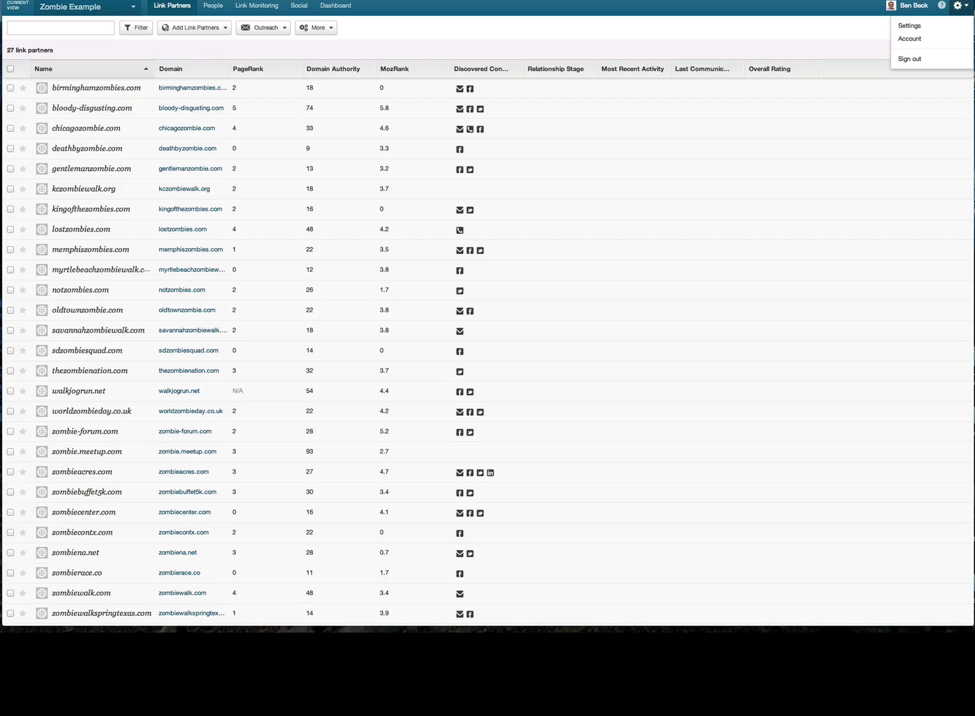
{"action": "left_click", "coordinate": [210, 29]}
{"action": "mouse_move", "coordinate": [199, 97]}
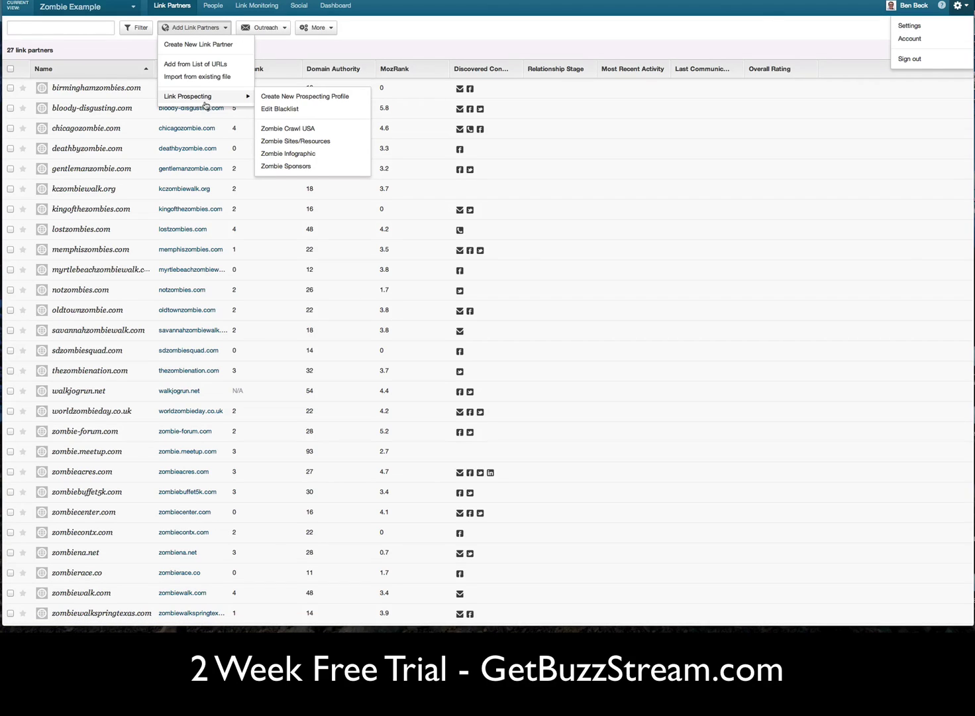
{"action": "left_click", "coordinate": [271, 110]}
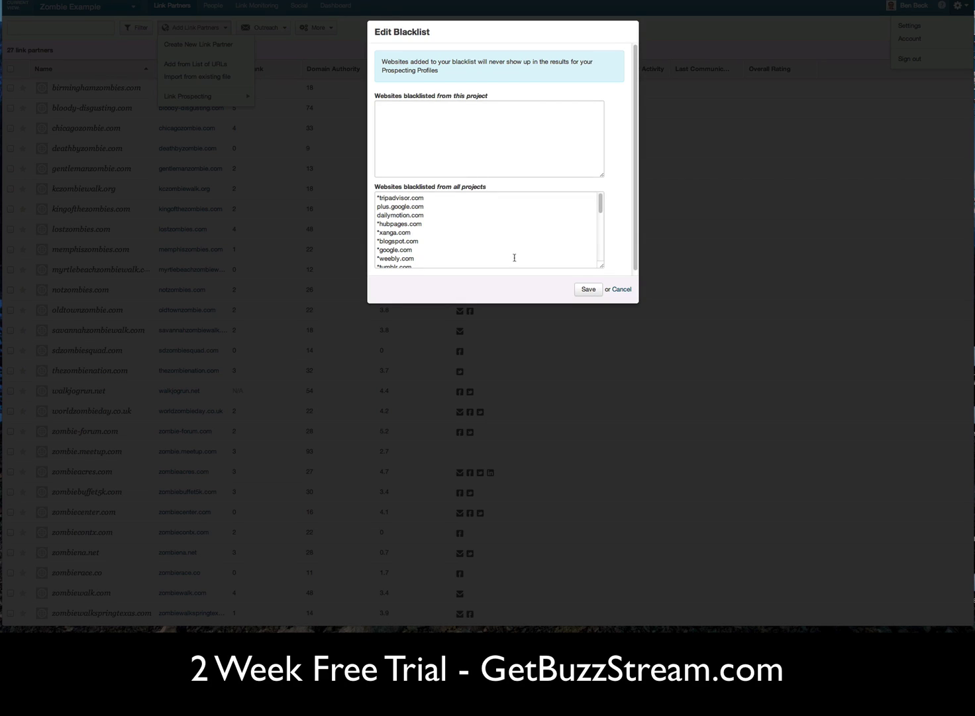
{"action": "left_click", "coordinate": [588, 289]}
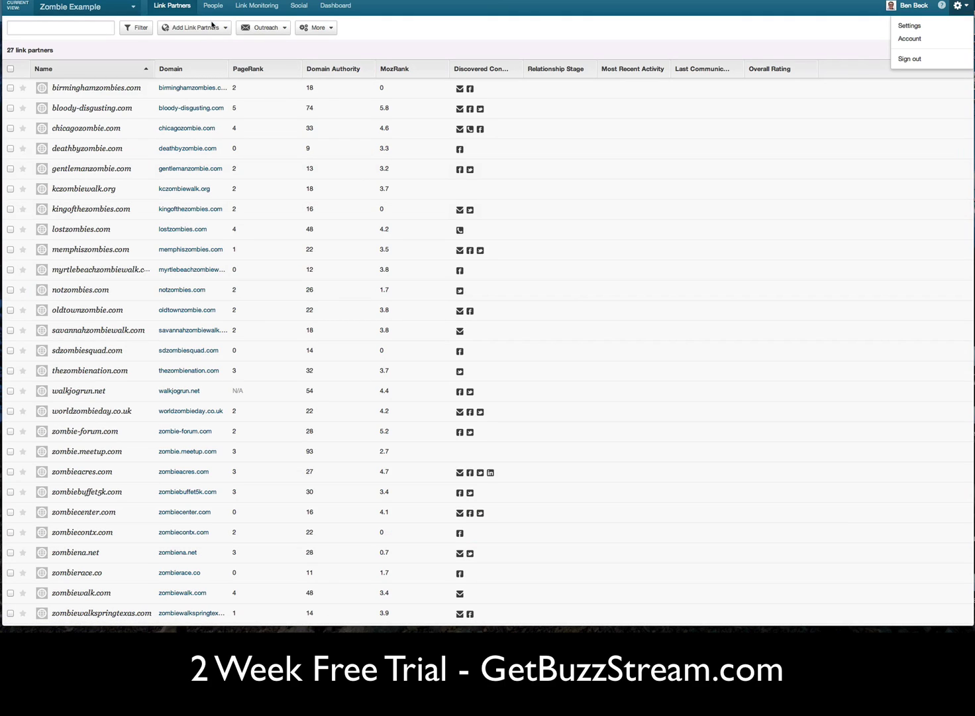
Edit the Zombie Infographic profile from Add Link Partners > Link Prospecting
{"action": "left_click", "coordinate": [198, 27]}
{"action": "mouse_move", "coordinate": [225, 100]}
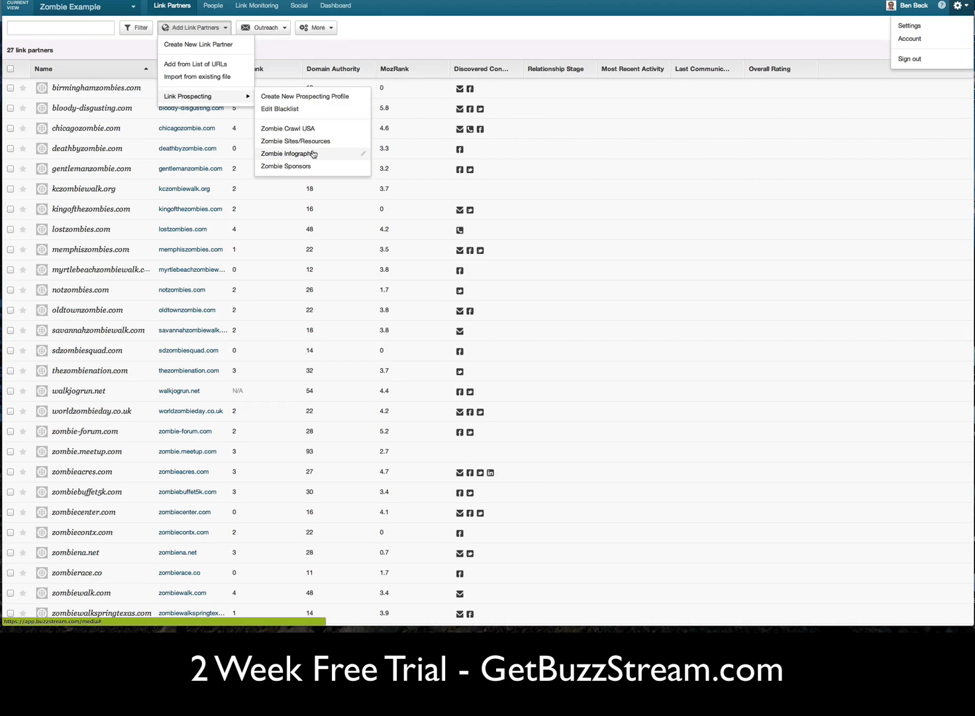
{"action": "left_click", "coordinate": [364, 155]}
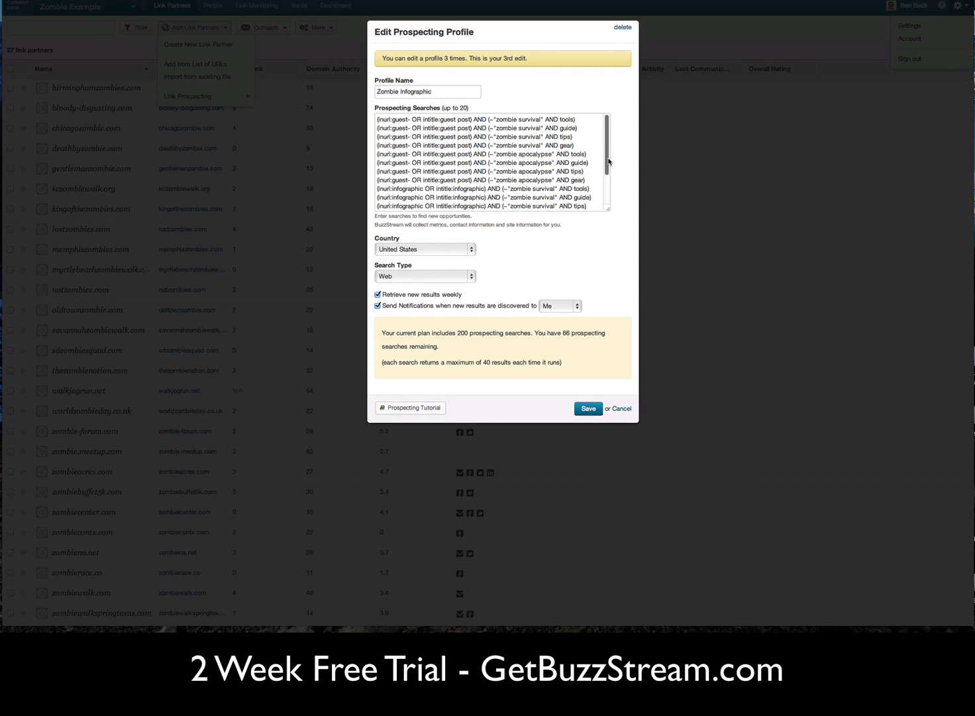
{"action": "mouse_move", "coordinate": [608, 161]}
{"action": "left_mouse_down"}
{"action": "mouse_move", "coordinate": [605, 177]}
{"action": "mouse_move", "coordinate": [606, 155]}
{"action": "left_mouse_up"}
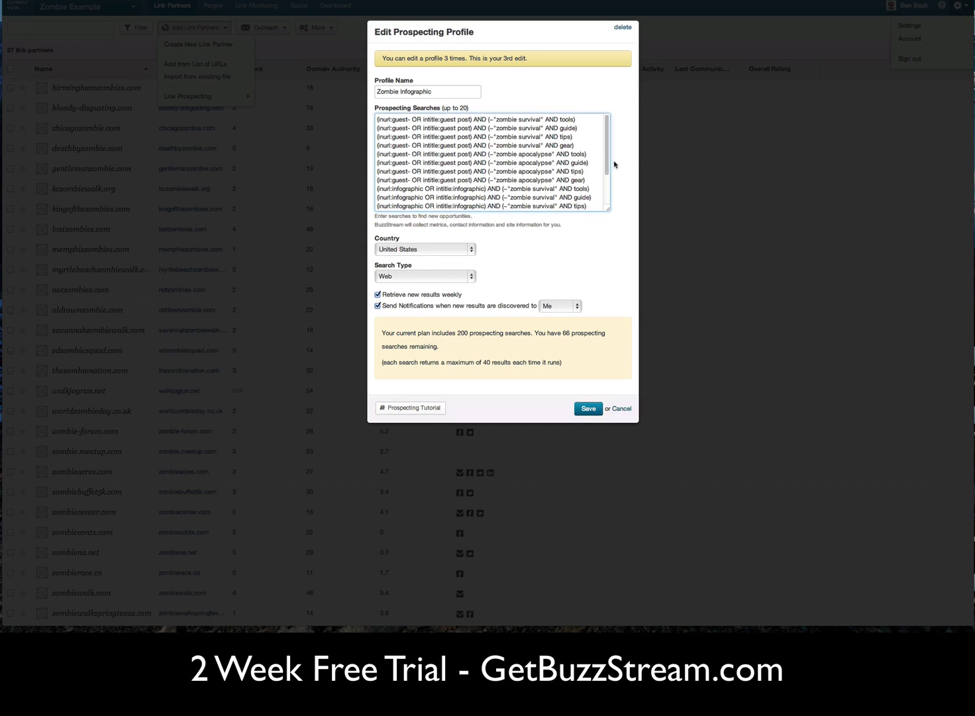
{"action": "left_click_drag", "start_coordinate": [608, 164], "coordinate": [608, 171]}
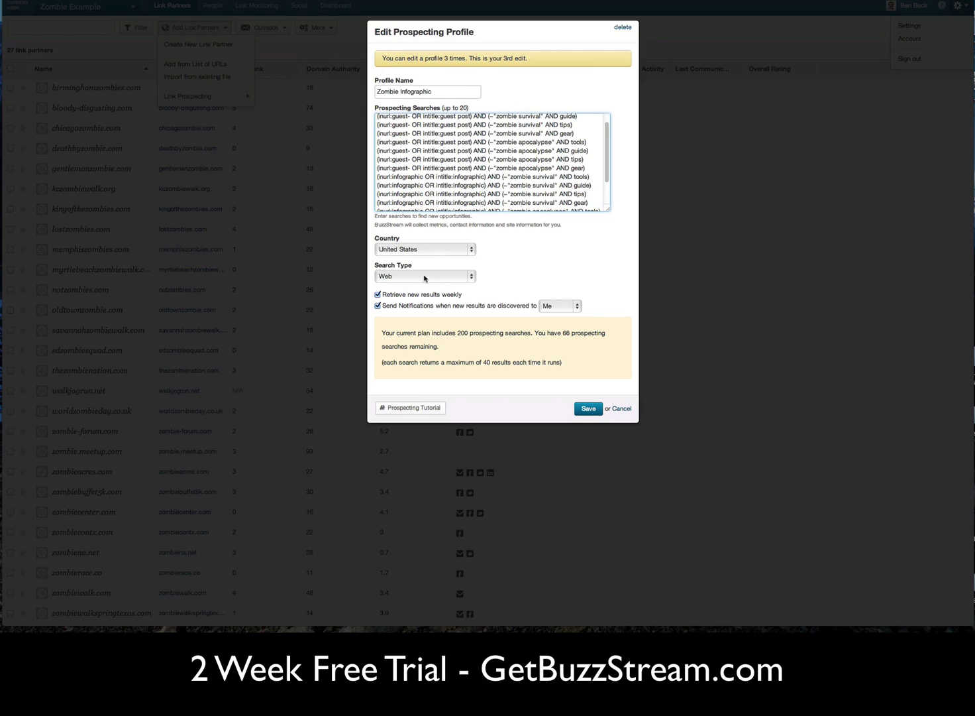
Keep the search type on Web and cancel the Zombie Infographic profile without saving
{"action": "left_click", "coordinate": [423, 280]}
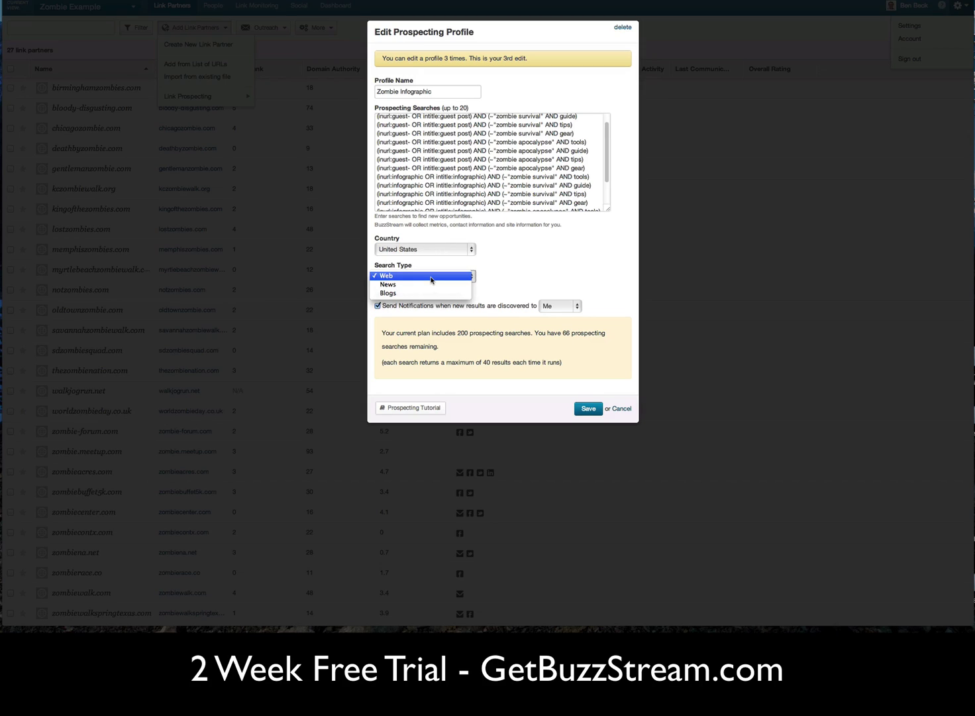
{"action": "left_click", "coordinate": [431, 276]}
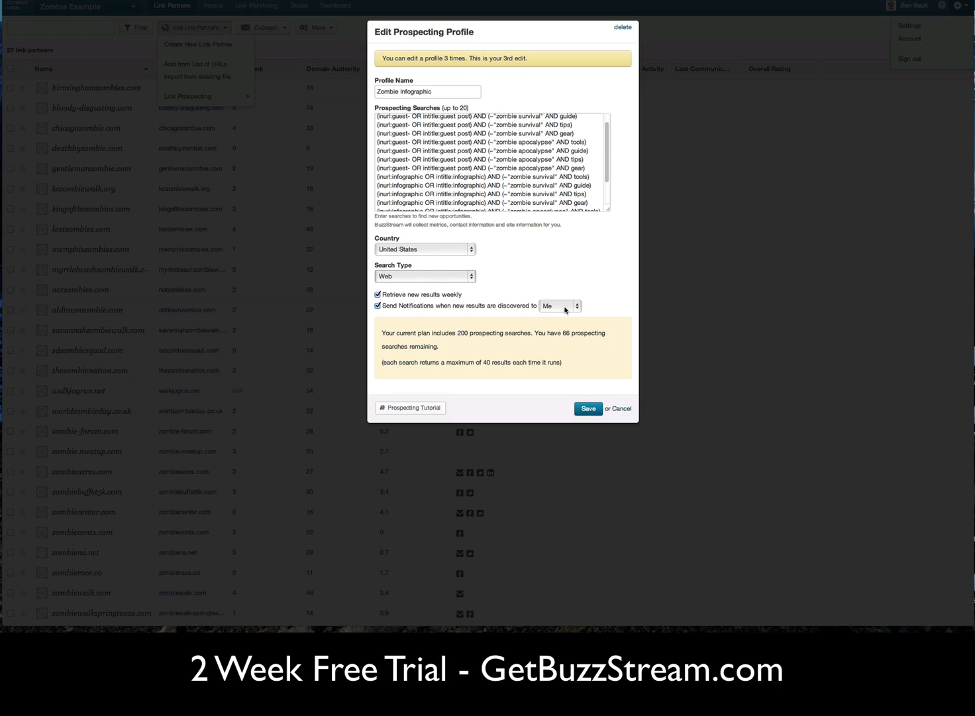
{"action": "left_click", "coordinate": [621, 409]}
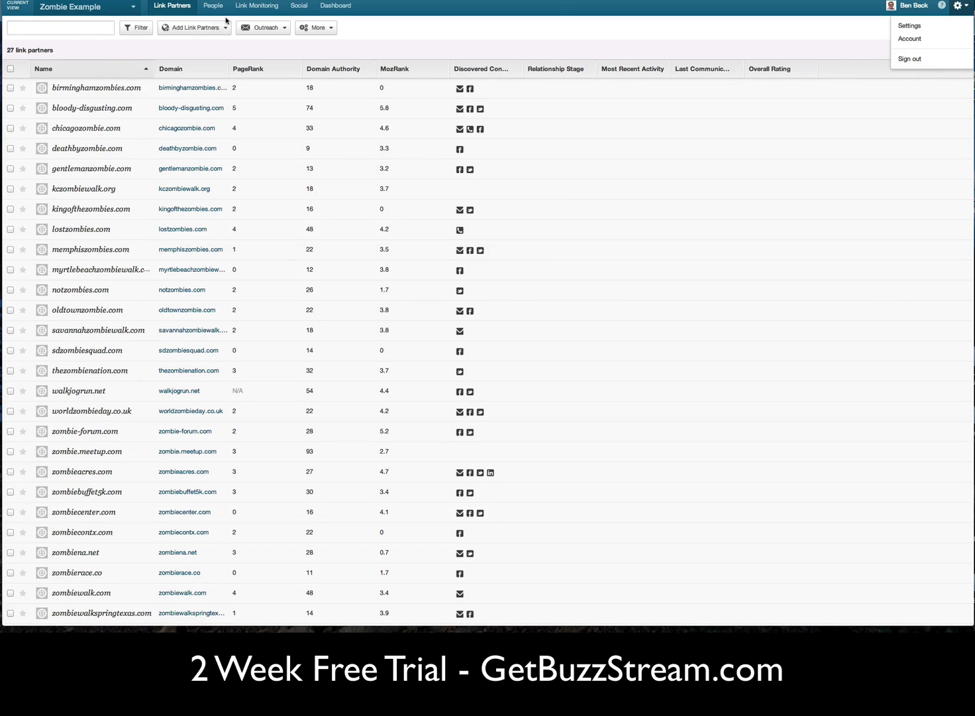
List the 255 Zombie Infographic prospects sorted by PageRank, highest first
{"action": "left_click", "coordinate": [225, 27]}
{"action": "mouse_move", "coordinate": [213, 97]}
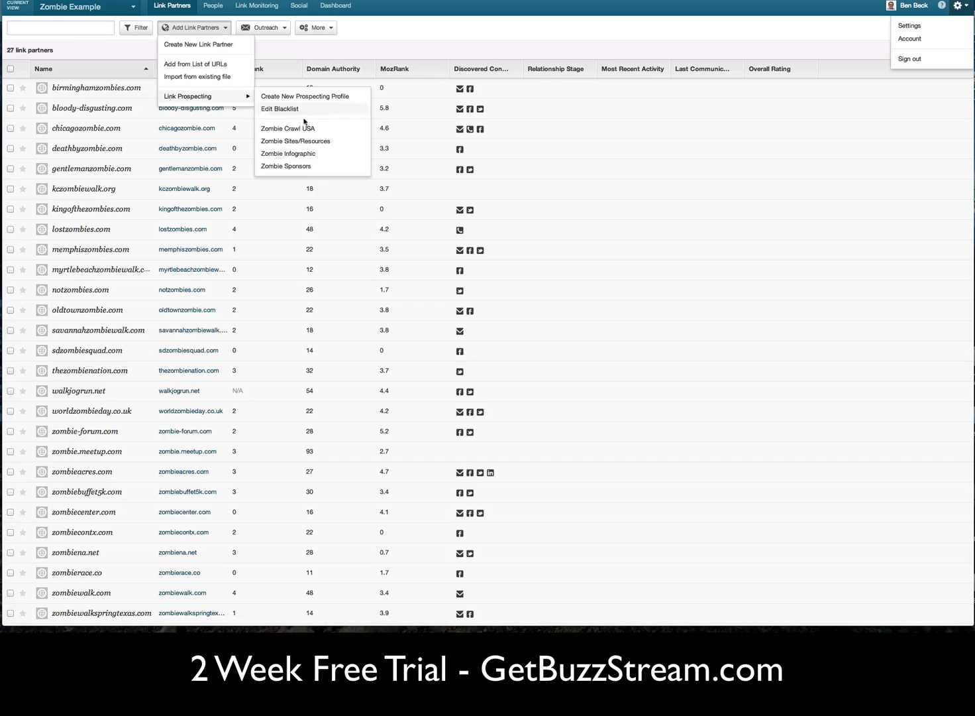
{"action": "left_click", "coordinate": [310, 153]}
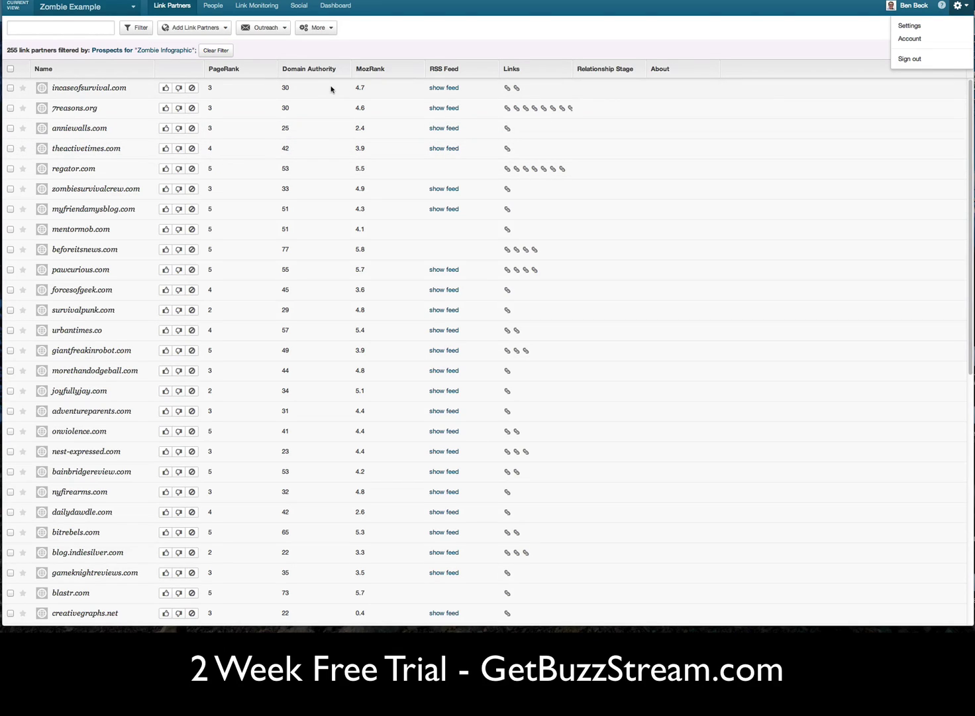
{"action": "left_click", "coordinate": [223, 69]}
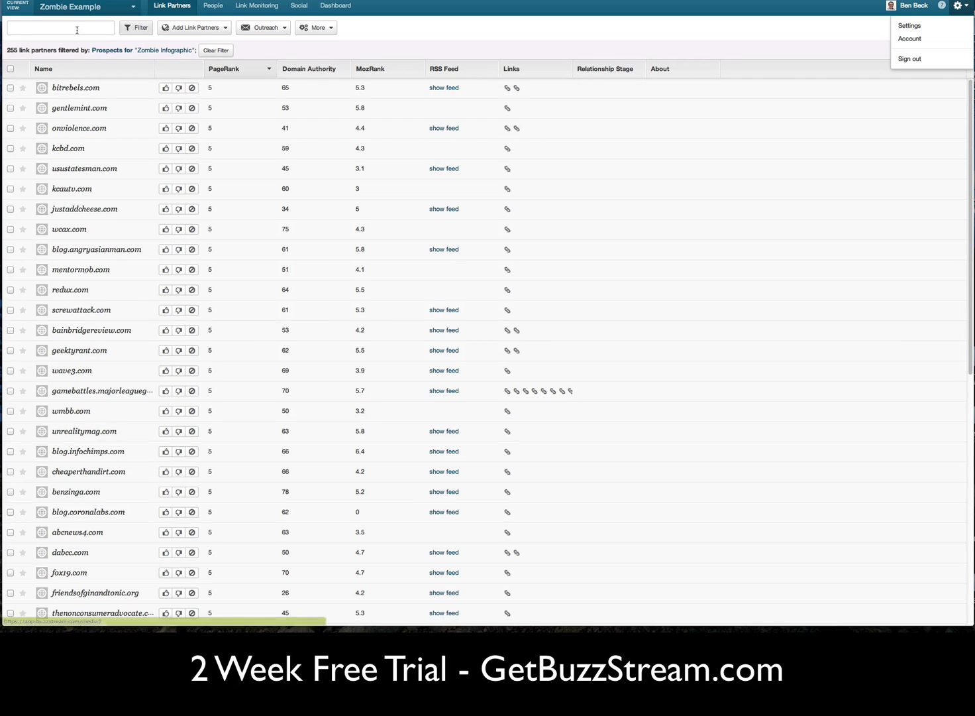
Apply a Scoring and Metrics filter of Page Rank >= 5, leaving 62 prospects
{"action": "left_click", "coordinate": [136, 28]}
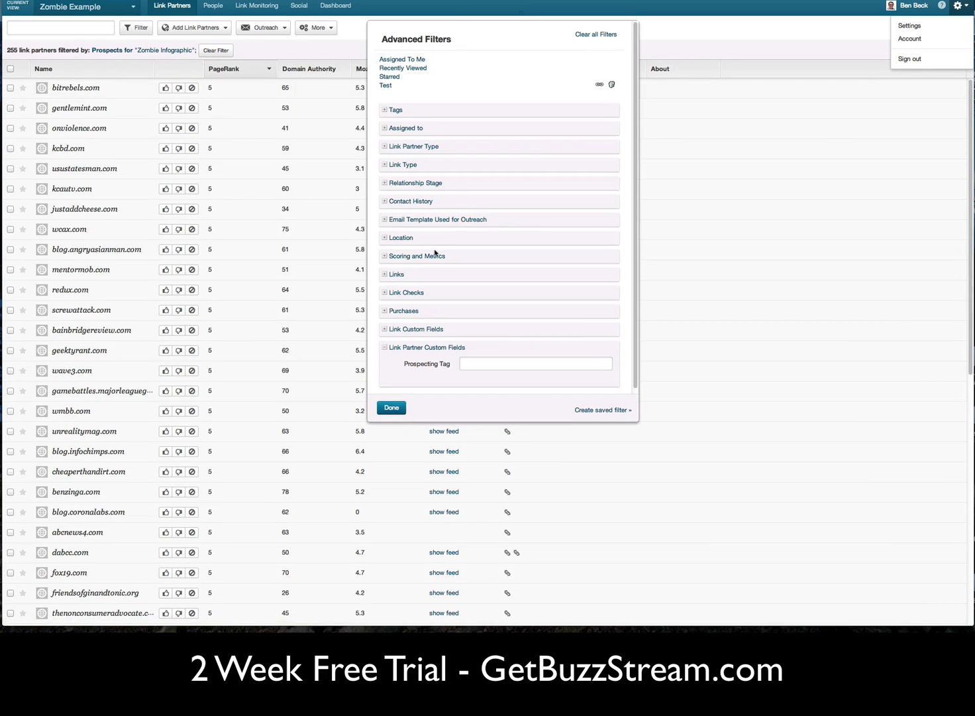
{"action": "left_click", "coordinate": [389, 256]}
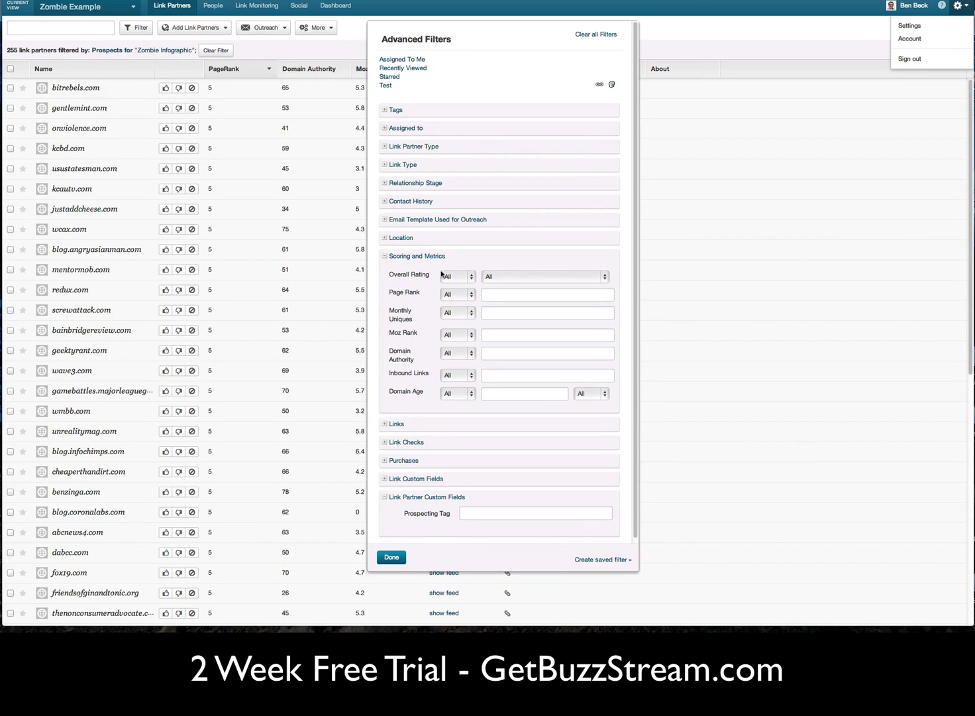
{"action": "left_click", "coordinate": [473, 295]}
{"action": "left_click", "coordinate": [473, 297]}
{"action": "left_click", "coordinate": [470, 297]}
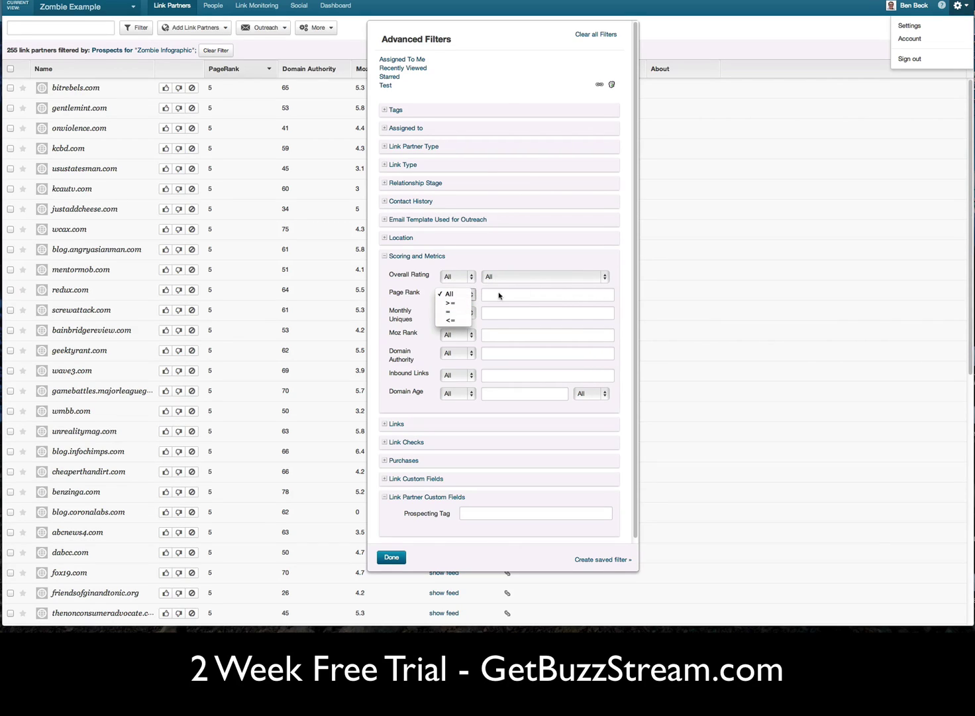
{"action": "left_click", "coordinate": [463, 303]}
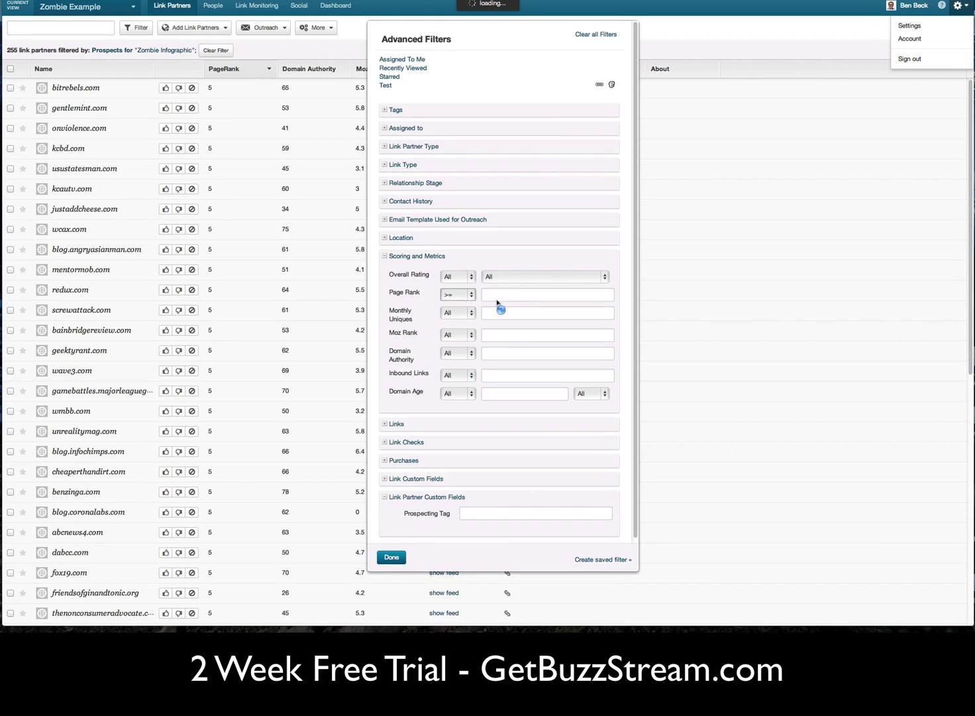
{"action": "left_click", "coordinate": [497, 300]}
{"action": "type", "text": "5"}
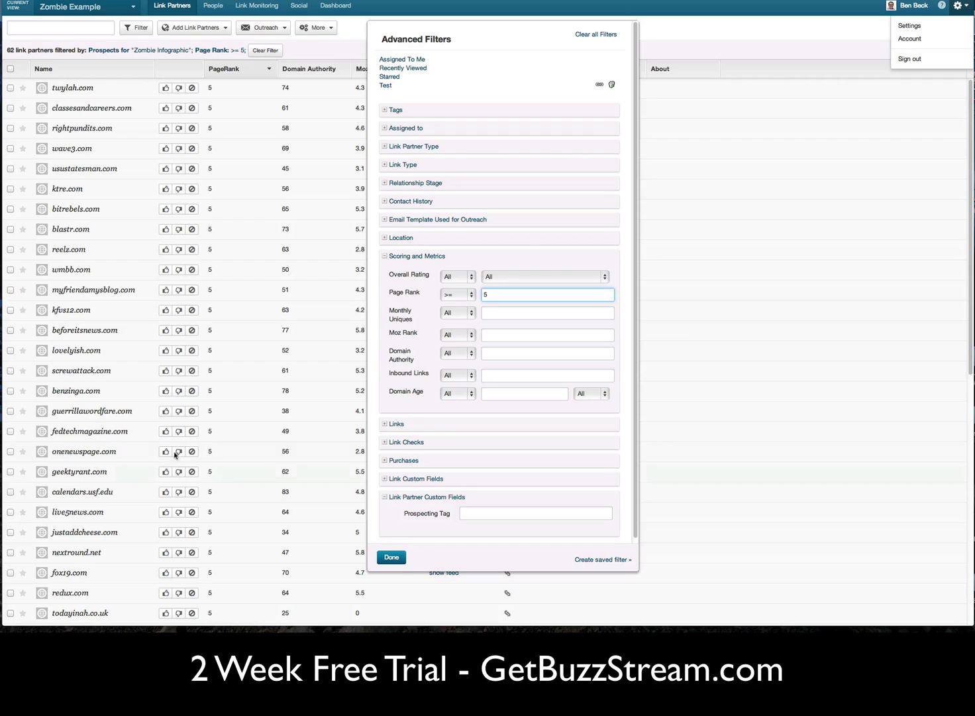
{"action": "left_click", "coordinate": [392, 558]}
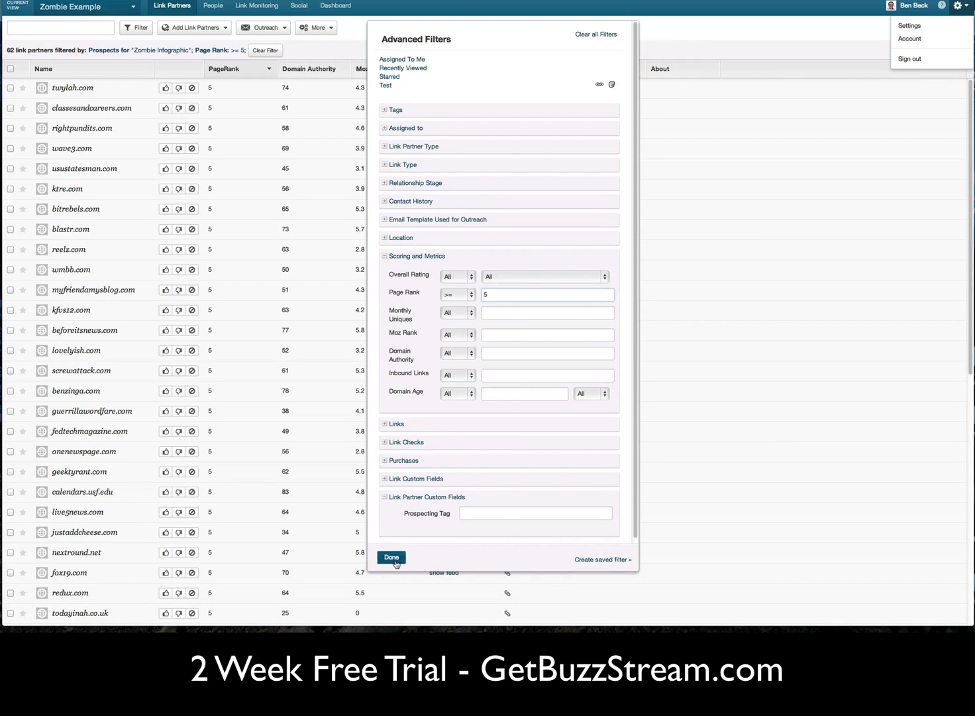
Select all 62 PageRank-5+ prospects, not just the first 50, and dismiss them
{"action": "left_click", "coordinate": [10, 69]}
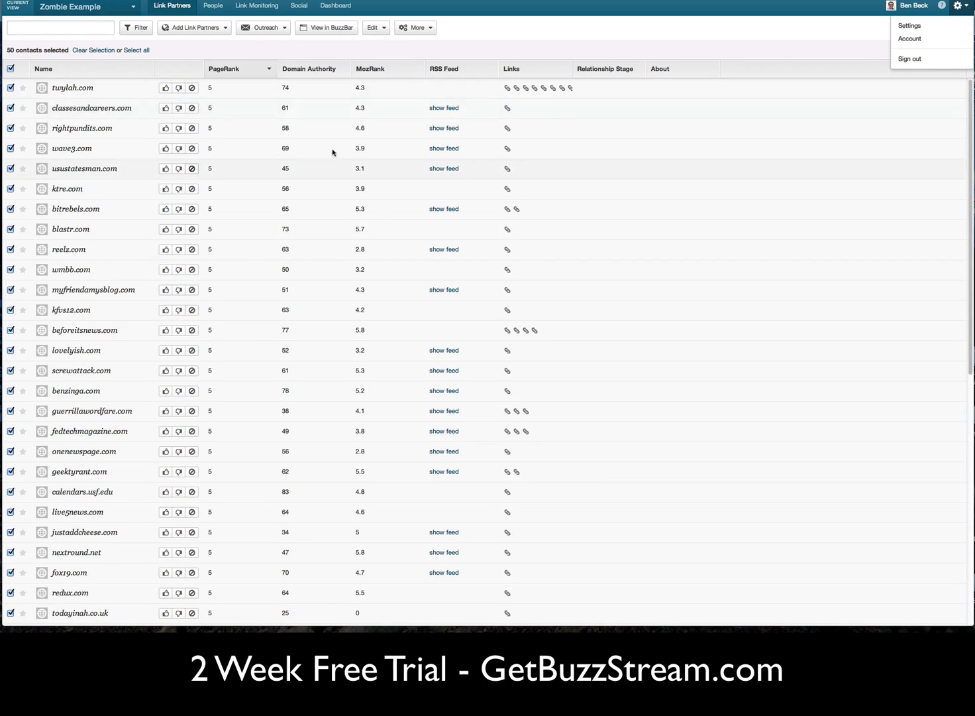
{"action": "left_click", "coordinate": [377, 28]}
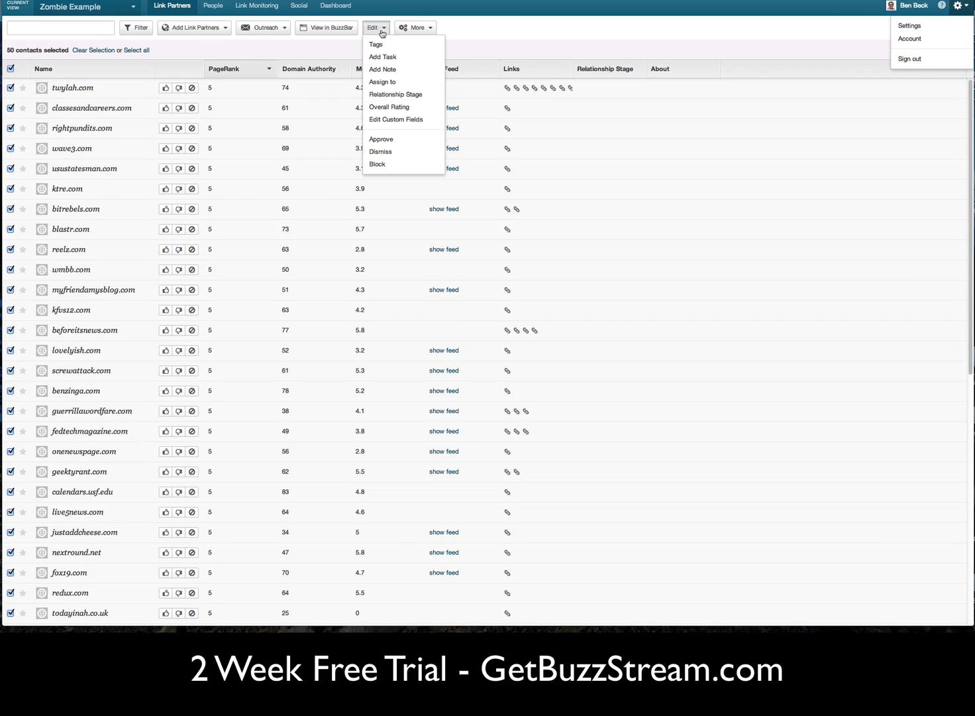
{"action": "left_click", "coordinate": [381, 151]}
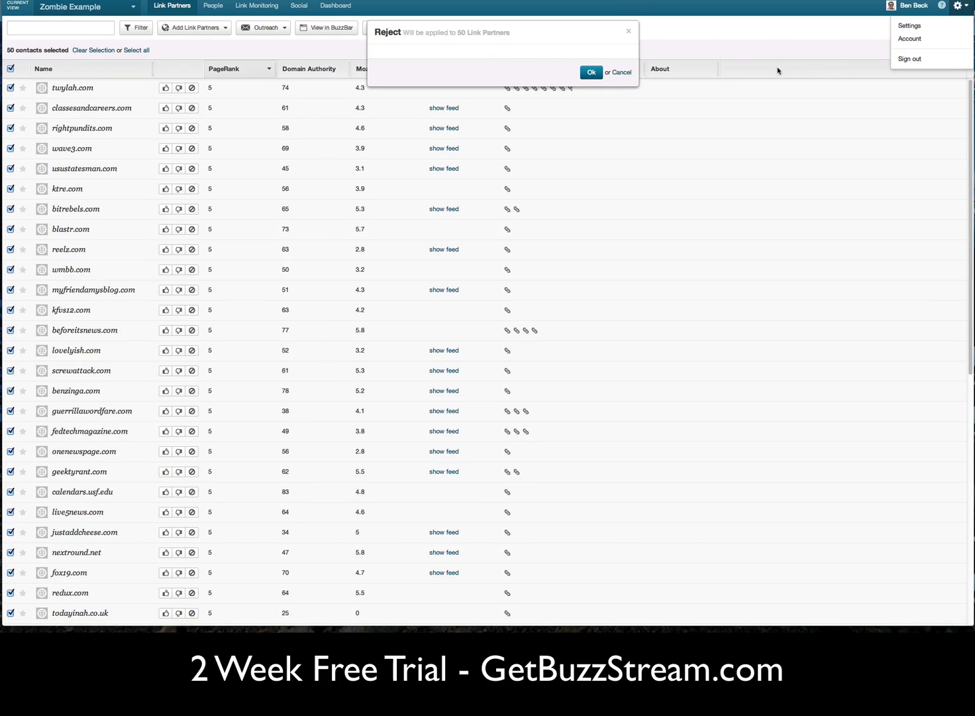
{"action": "left_click", "coordinate": [574, 71]}
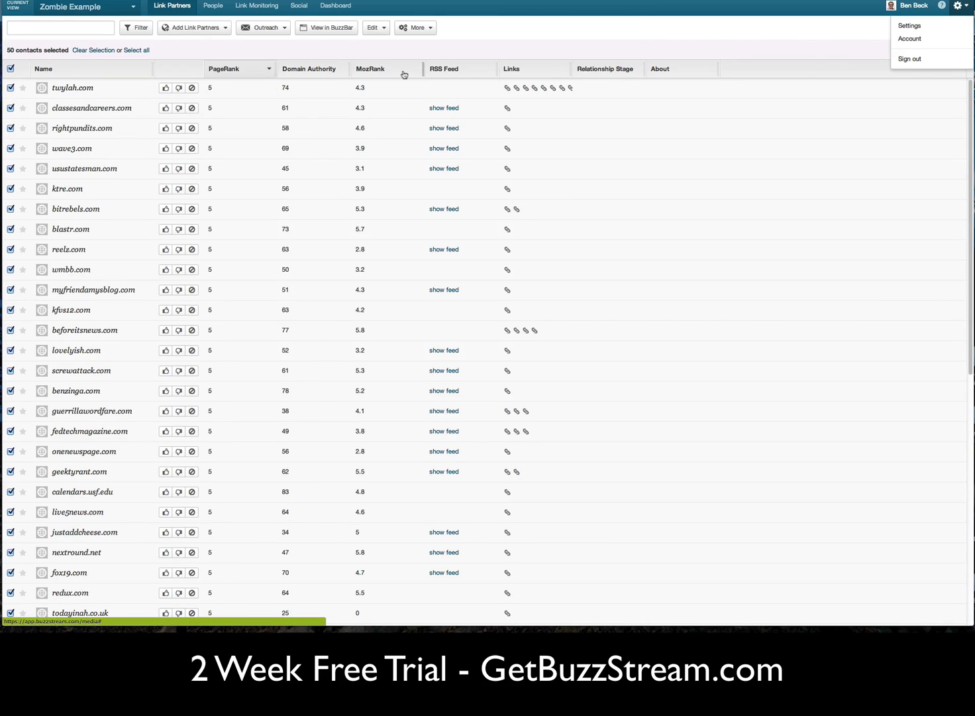
{"action": "left_click", "coordinate": [135, 50]}
{"action": "left_click", "coordinate": [375, 28]}
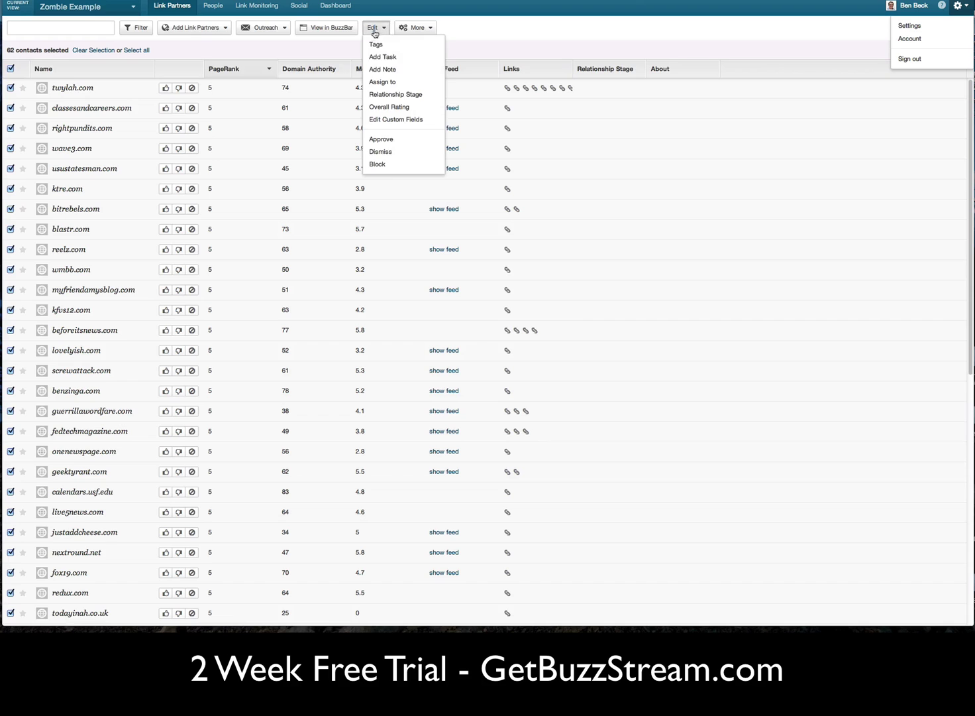
{"action": "left_click", "coordinate": [394, 152]}
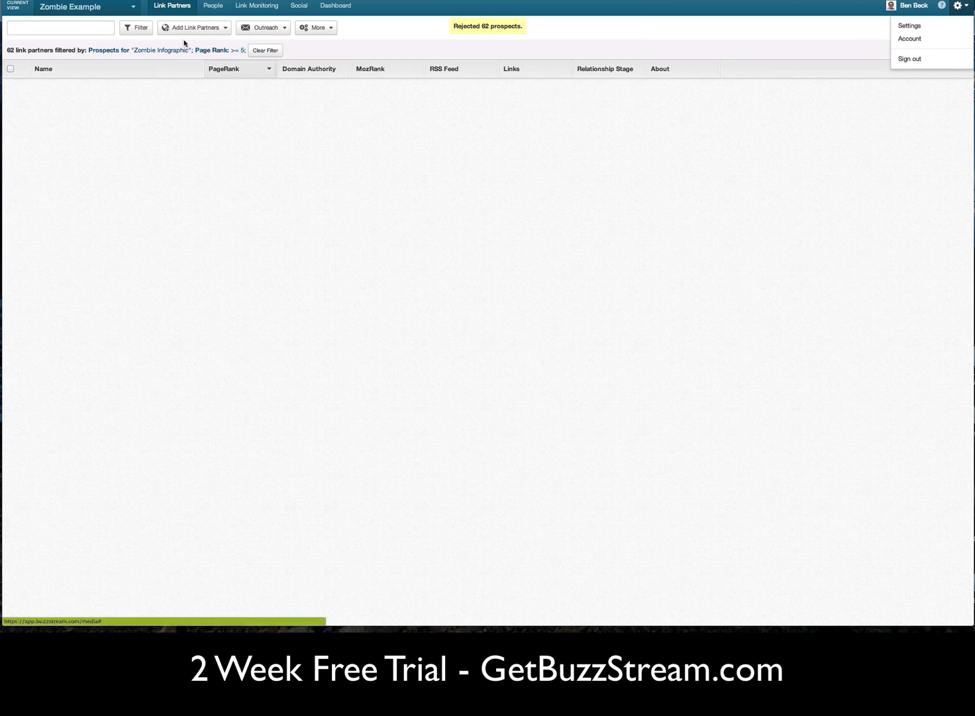
Set the Page Rank filter operator to All so the 193 remaining prospects show
{"action": "left_click", "coordinate": [130, 32]}
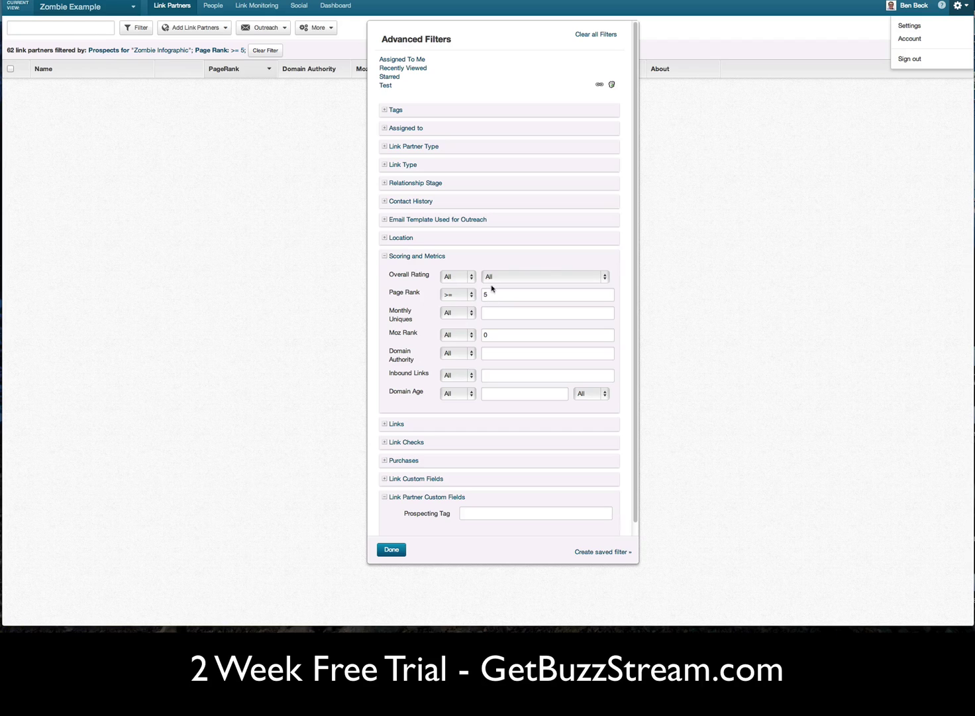
{"action": "left_click", "coordinate": [472, 299]}
{"action": "left_click", "coordinate": [457, 309]}
{"action": "left_click", "coordinate": [482, 293]}
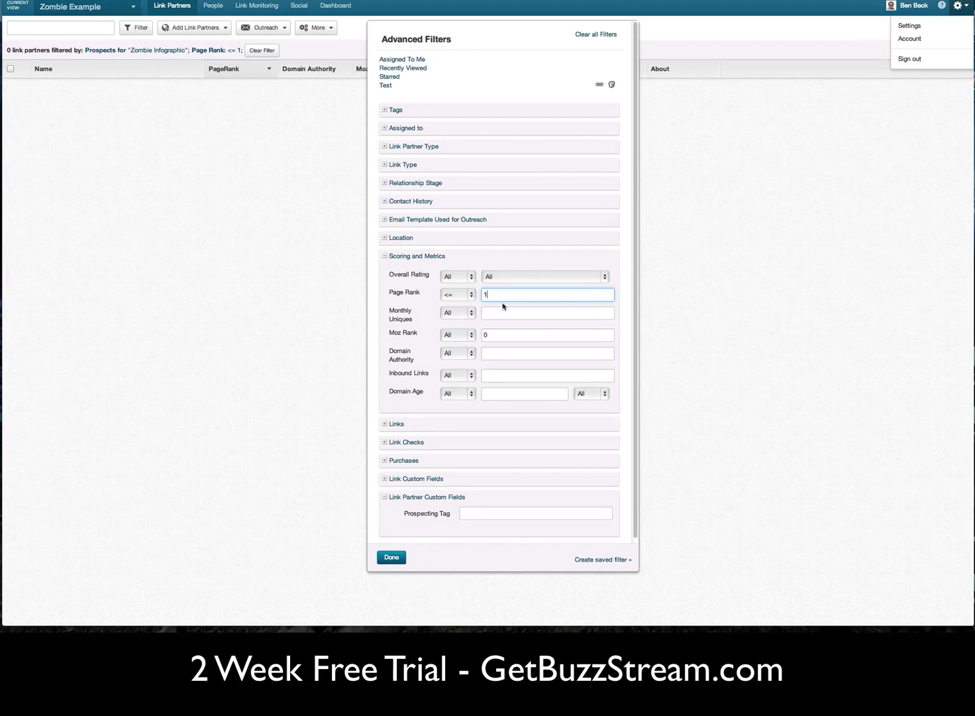
{"action": "left_click", "coordinate": [468, 295]}
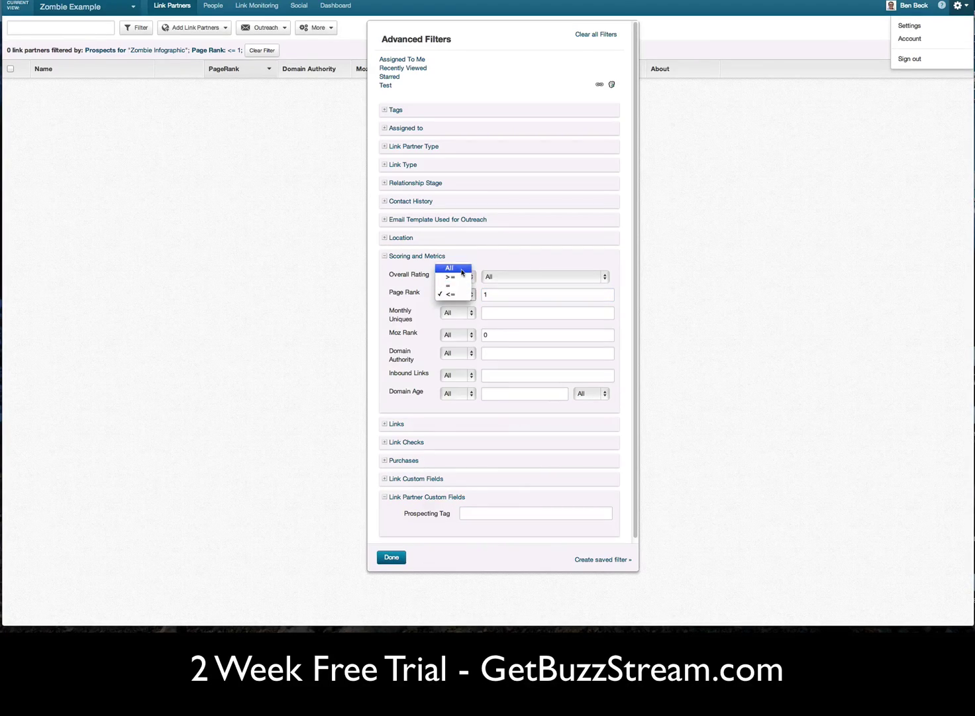
{"action": "left_click", "coordinate": [450, 268]}
{"action": "left_click", "coordinate": [391, 558]}
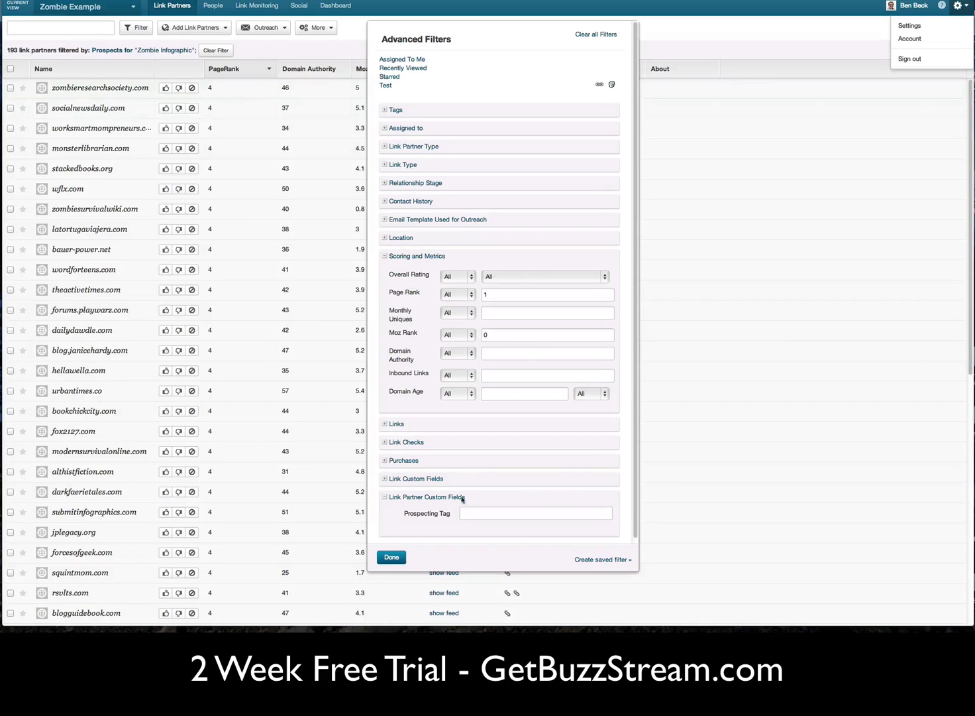
Close the filters and select all 193 prospects beyond the visible page
{"action": "left_click", "coordinate": [391, 557]}
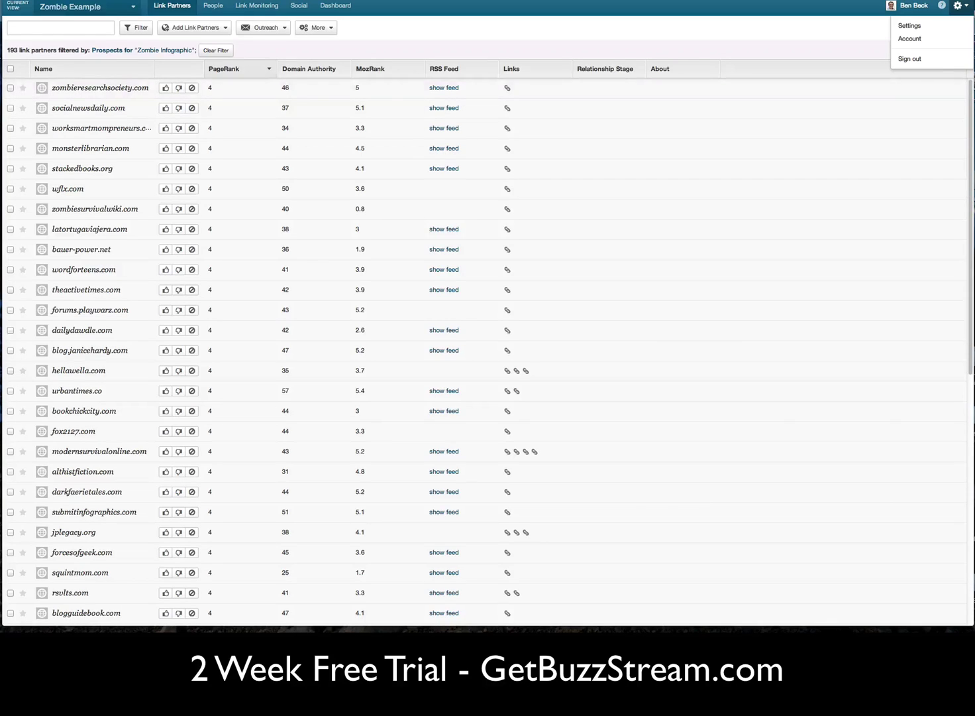
{"action": "left_click", "coordinate": [10, 69]}
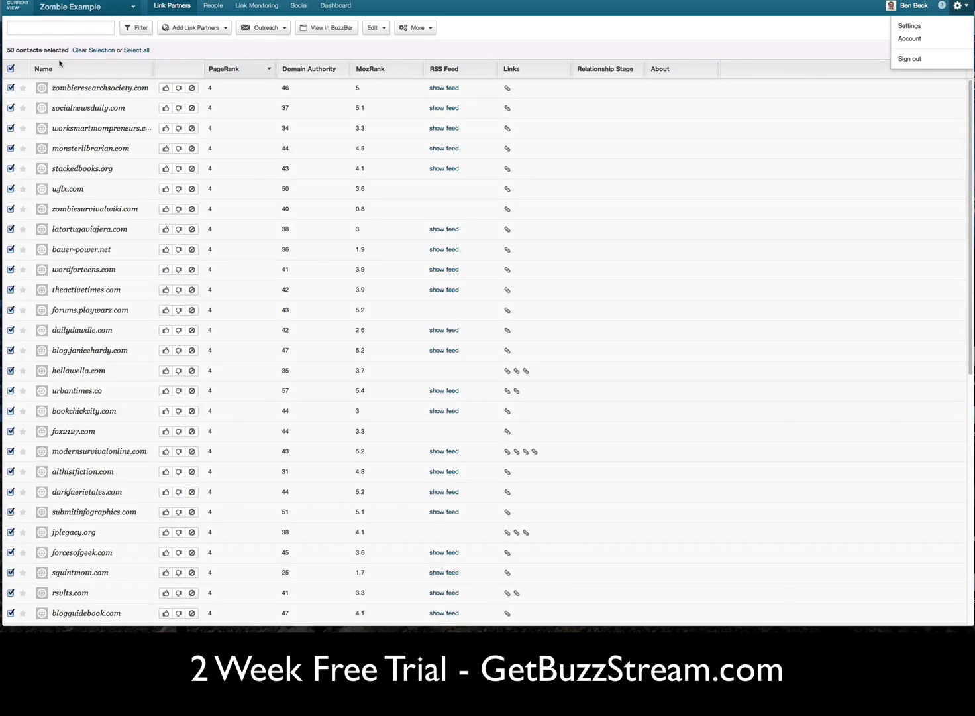
{"action": "left_click", "coordinate": [138, 50]}
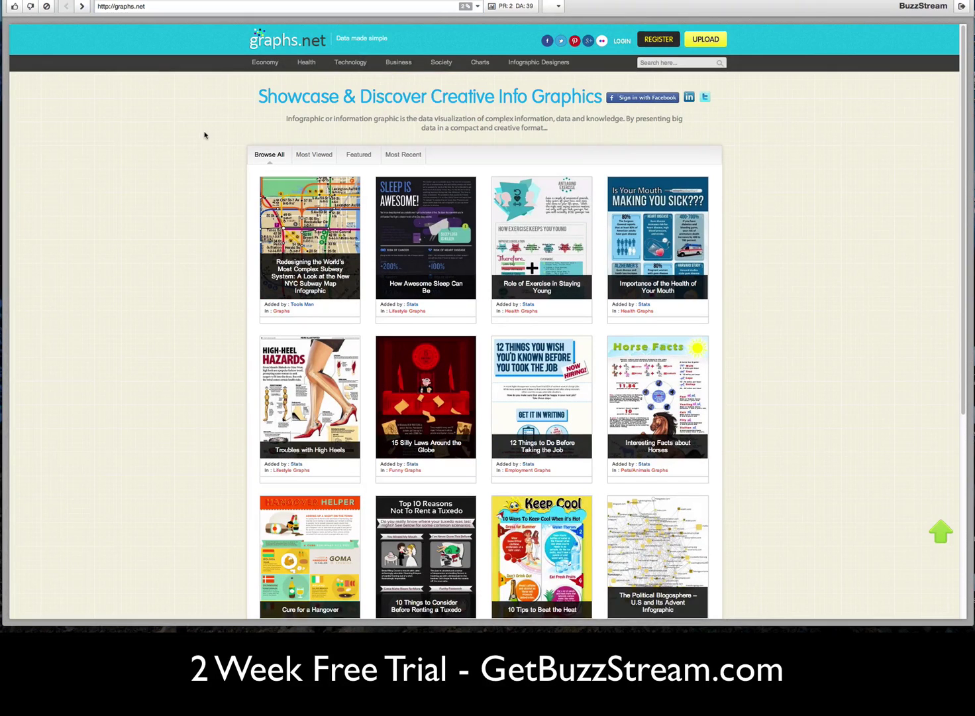
Review graphs.net in the BuzzBar, reject it, and advance to the next prospect
{"action": "scroll", "coordinate": [204, 135], "scroll_direction": "down", "scroll_amount": 2}
{"action": "scroll", "coordinate": [204, 134], "scroll_direction": "up", "scroll_amount": 2}
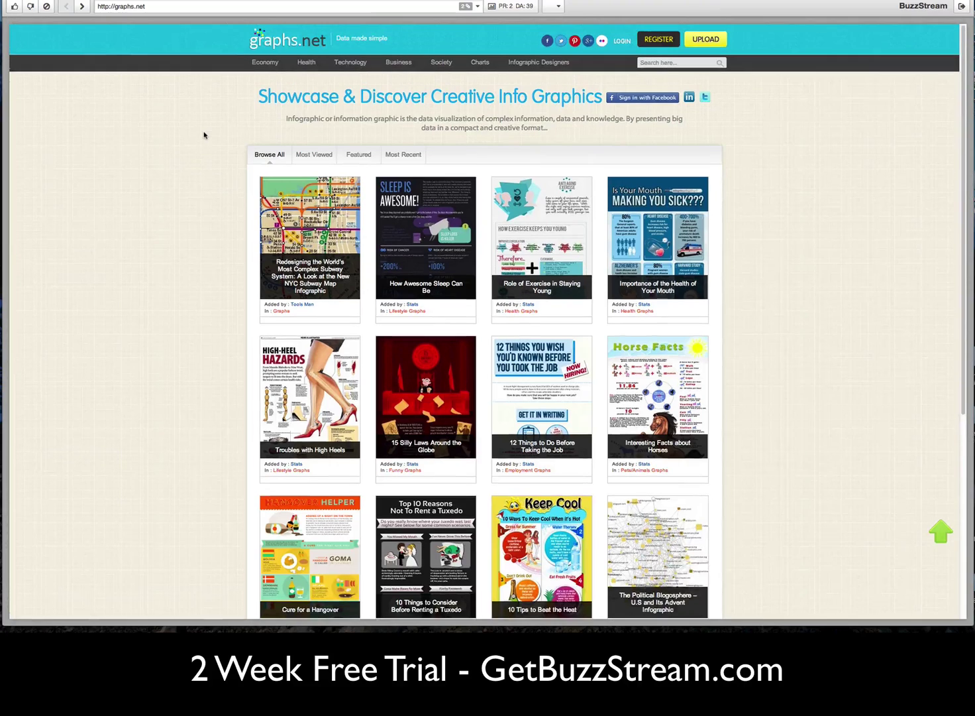
{"action": "left_click", "coordinate": [31, 8]}
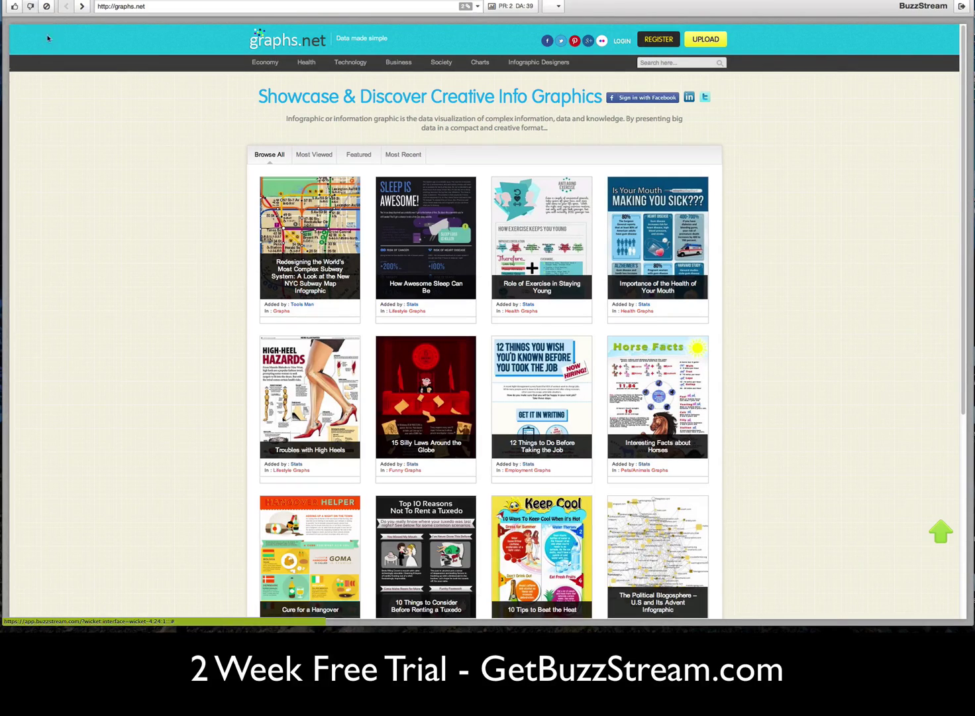
{"action": "left_click", "coordinate": [81, 8]}
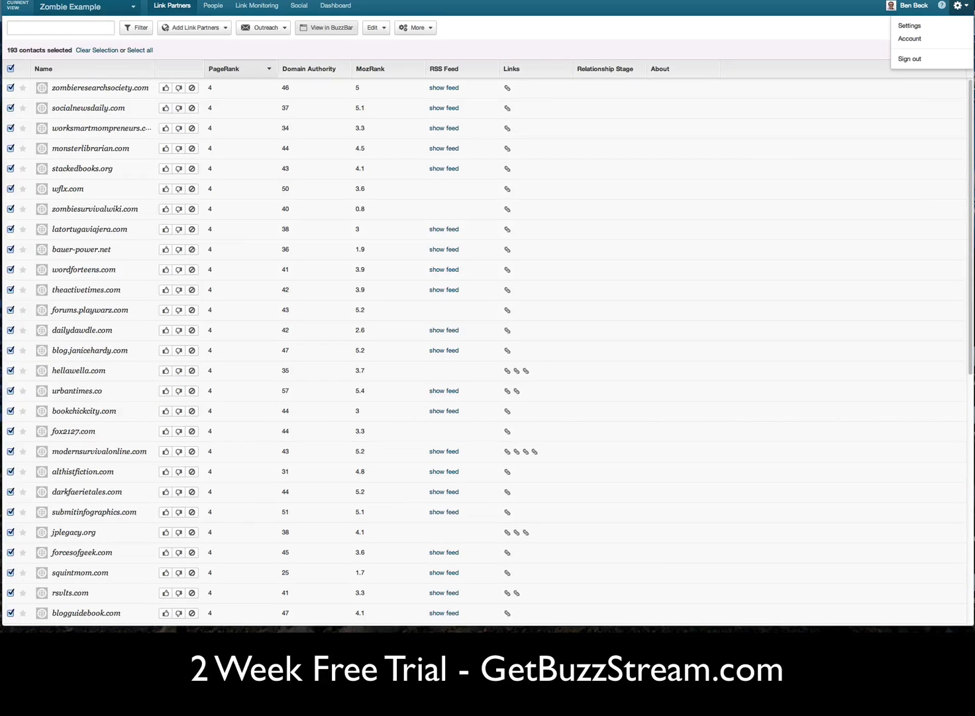
Clear the selection, find 'zombie', and tick zombieresearchsociety.com and zombiesurvivalwiki.com
{"action": "left_click", "coordinate": [10, 69]}
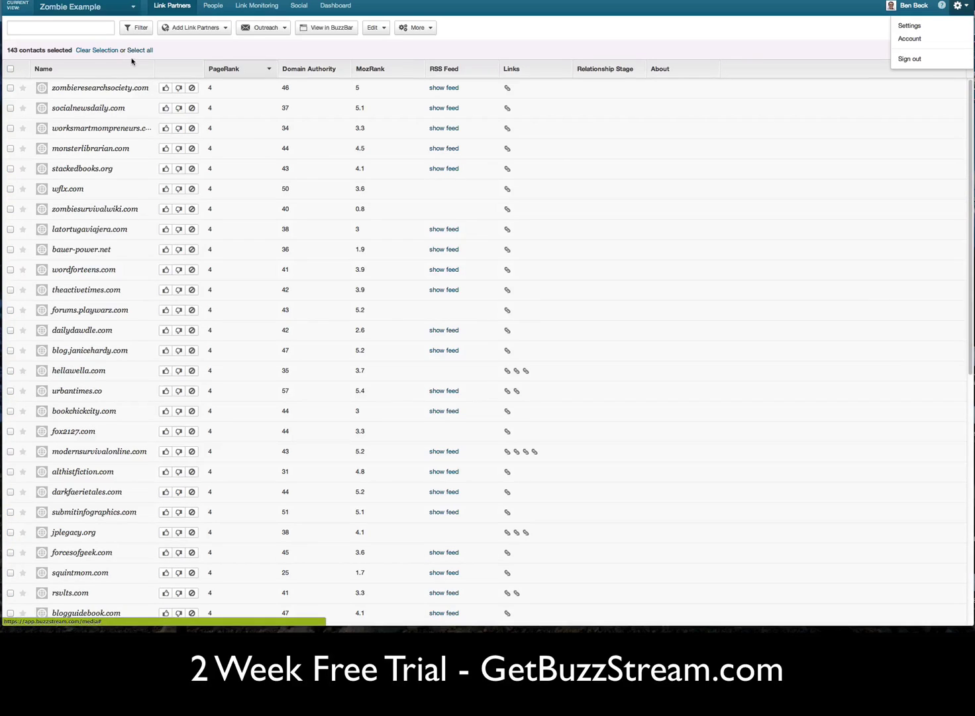
{"action": "key", "text": "super+f"}
{"action": "type", "text": "zombie"}
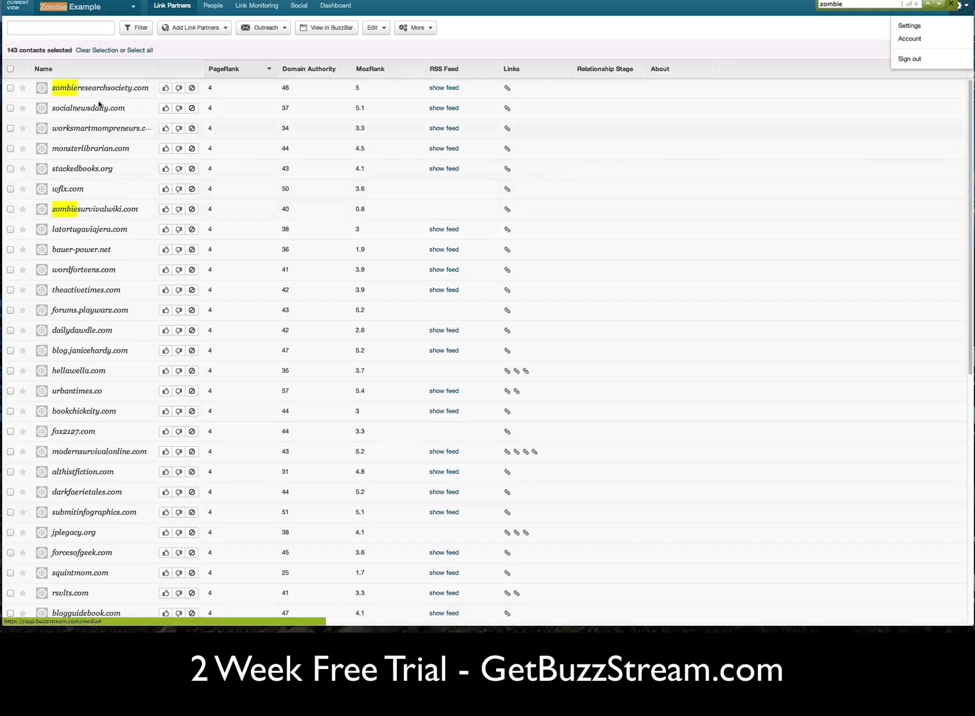
{"action": "left_click", "coordinate": [11, 87]}
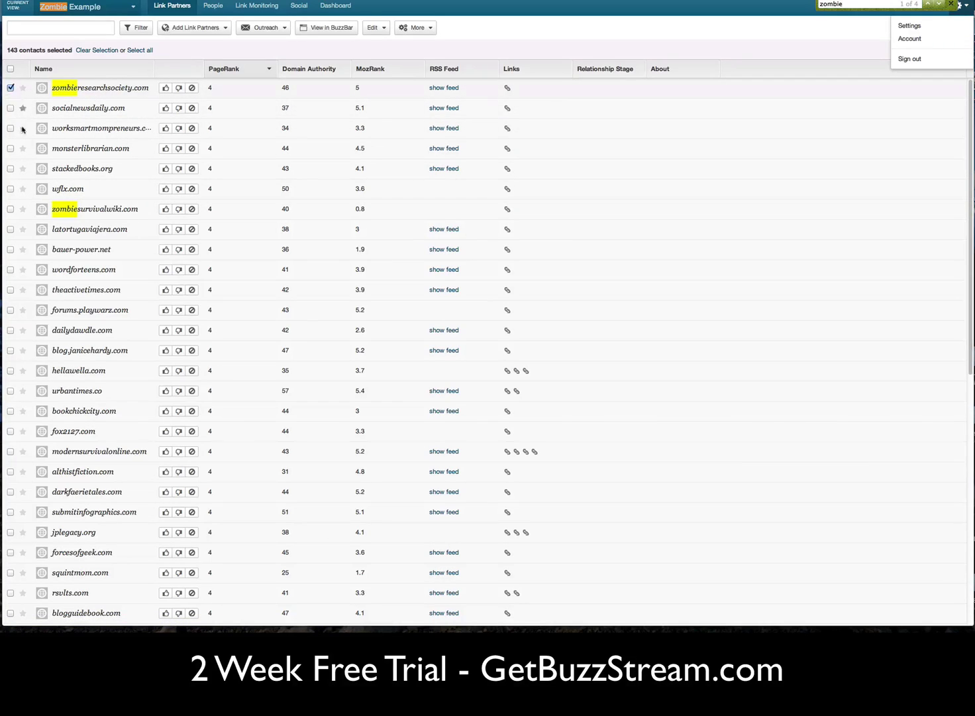
{"action": "left_click", "coordinate": [10, 209]}
{"action": "scroll", "coordinate": [175, 176], "scroll_direction": "down", "scroll_amount": 10}
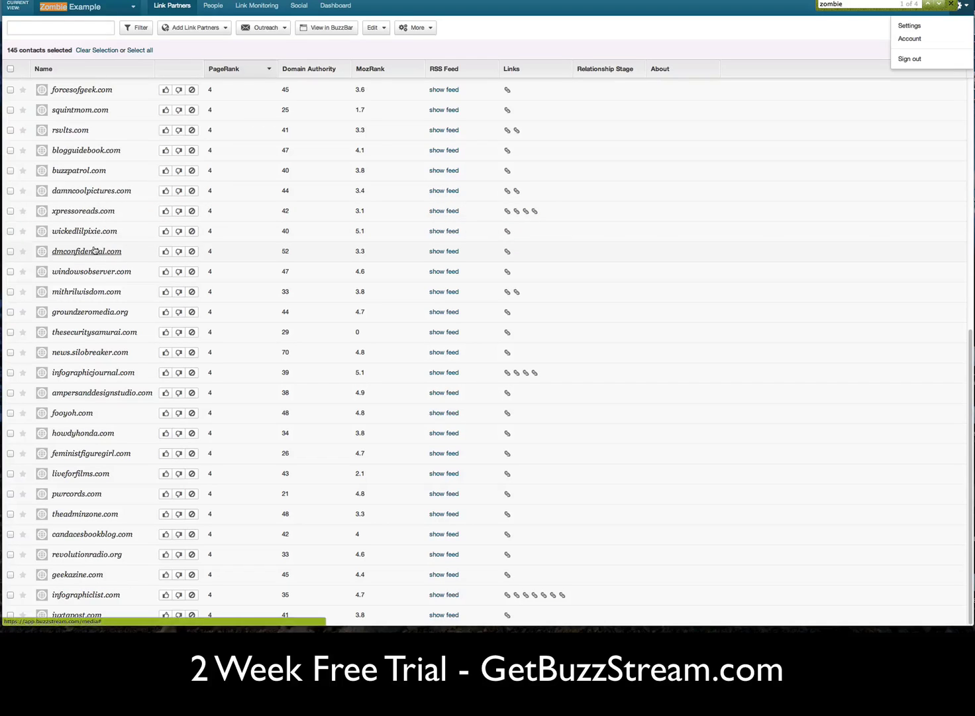
{"action": "scroll", "coordinate": [94, 251], "scroll_direction": "up", "scroll_amount": 10}
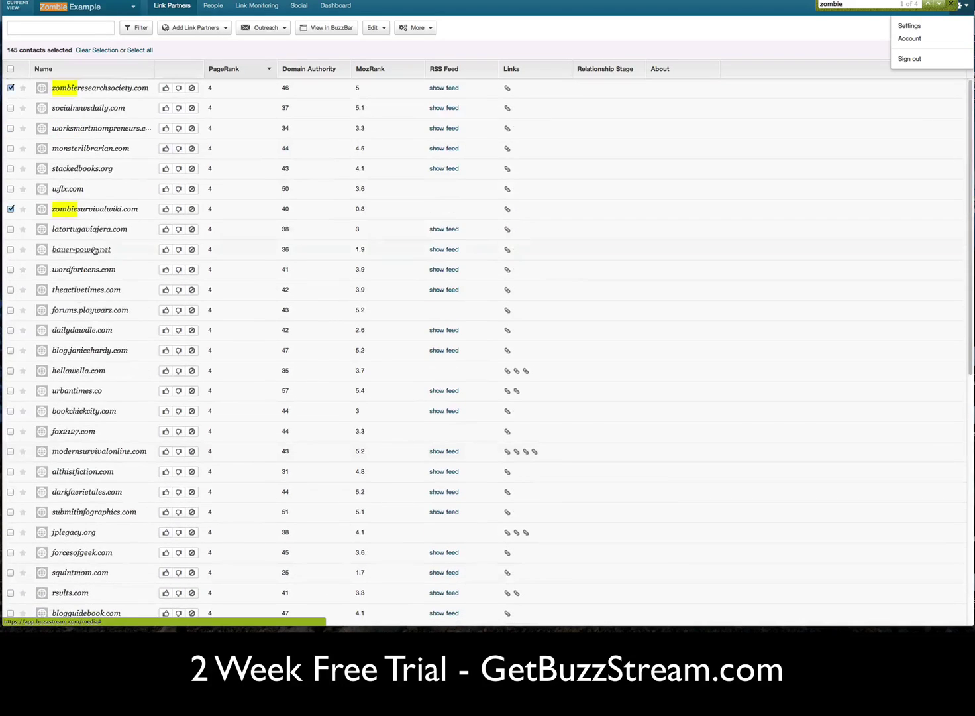
Set the Prospecting Tag to 'zombiegraphic' on all 192 Zombie Infographic partners through Edit Custom Fields
{"action": "left_click", "coordinate": [11, 69]}
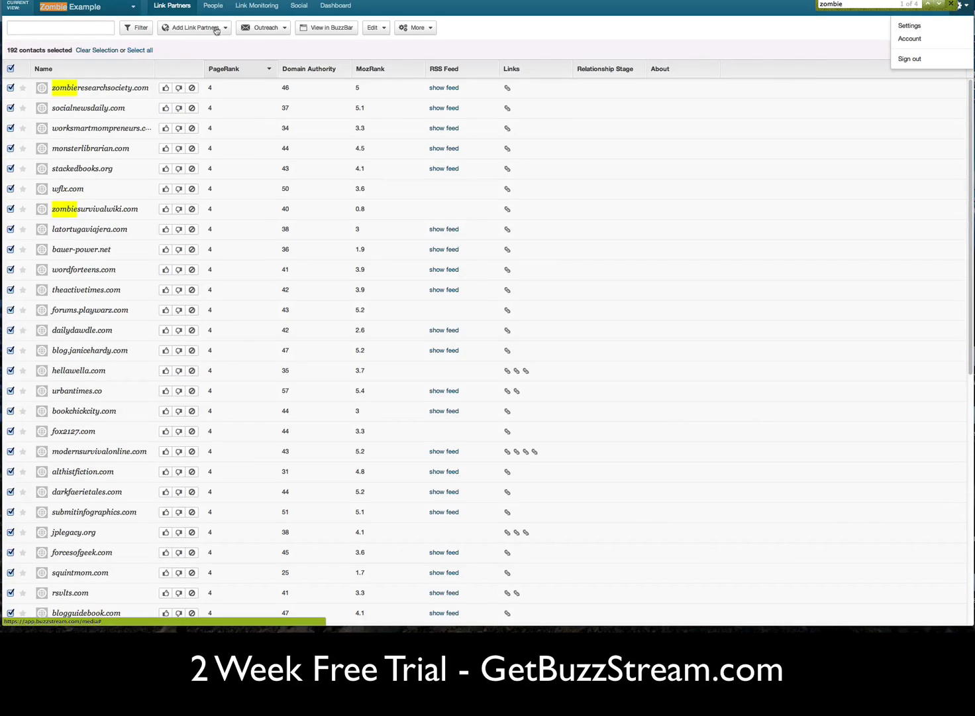
{"action": "left_click", "coordinate": [382, 31]}
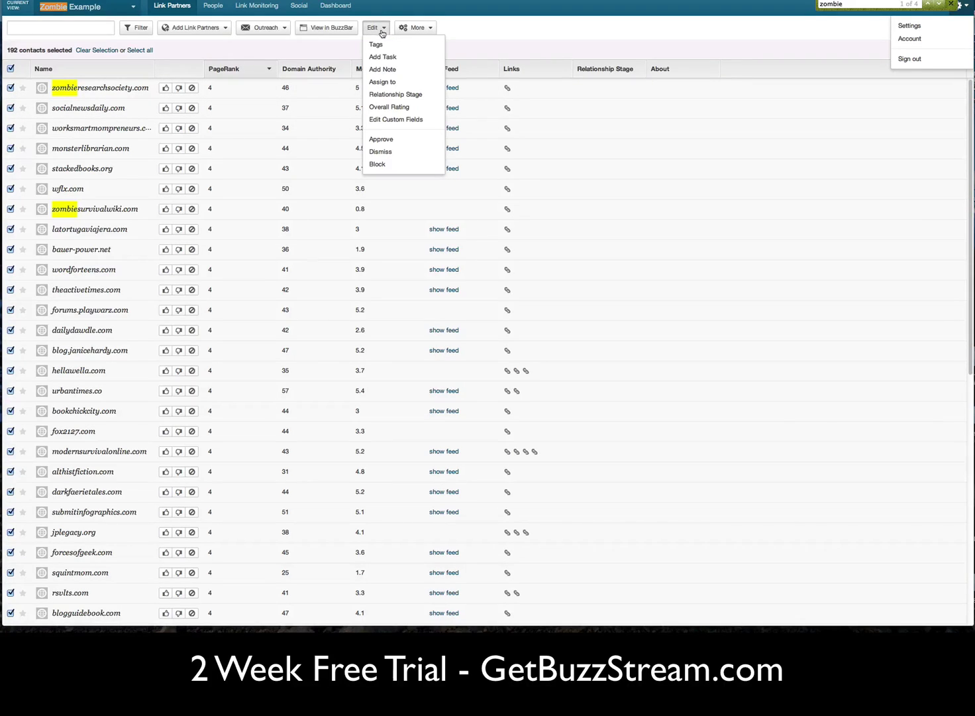
{"action": "left_click", "coordinate": [405, 120]}
{"action": "left_click", "coordinate": [480, 58]}
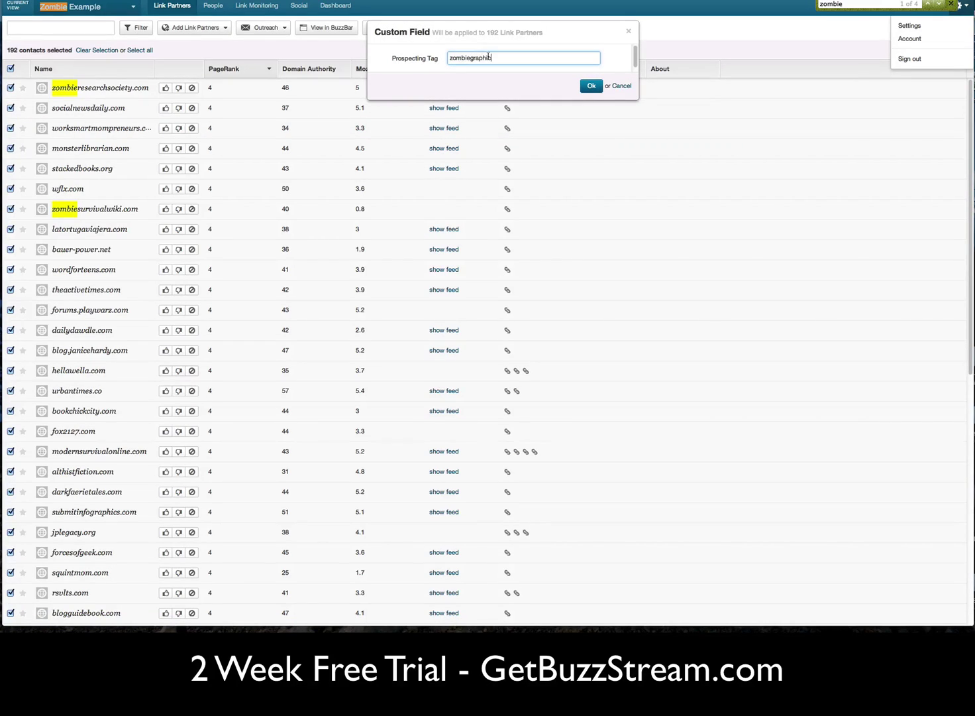
{"action": "type", "text": "zombiegraphic"}
{"action": "left_click", "coordinate": [586, 86]}
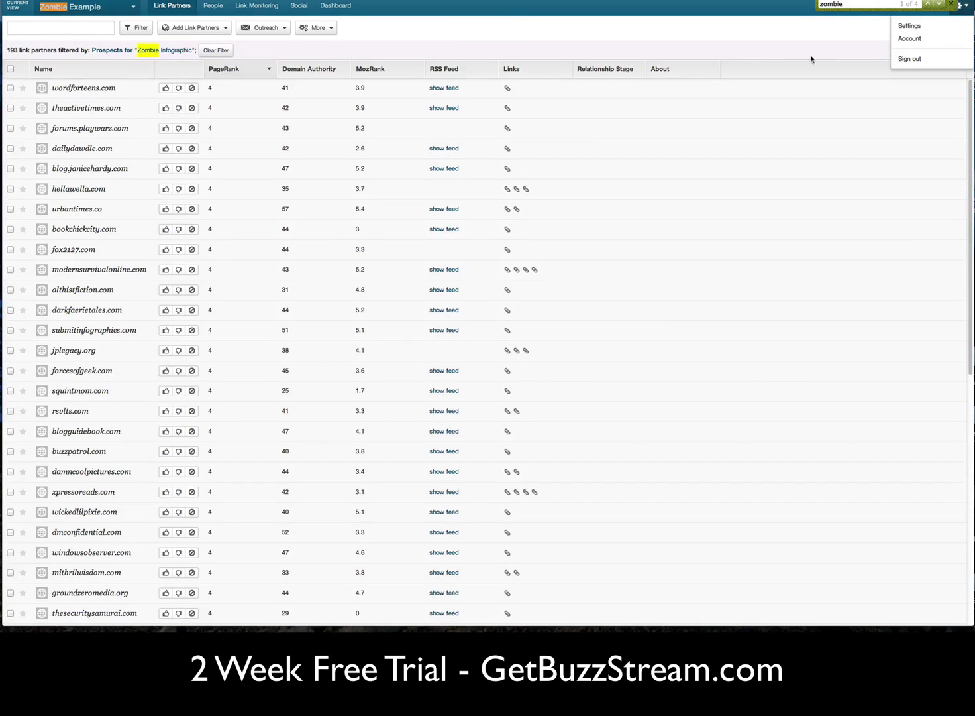
Check the Prospecting Tag field in Customize Fields, then go back to the filtered Link Partners list
{"action": "left_click", "coordinate": [907, 26]}
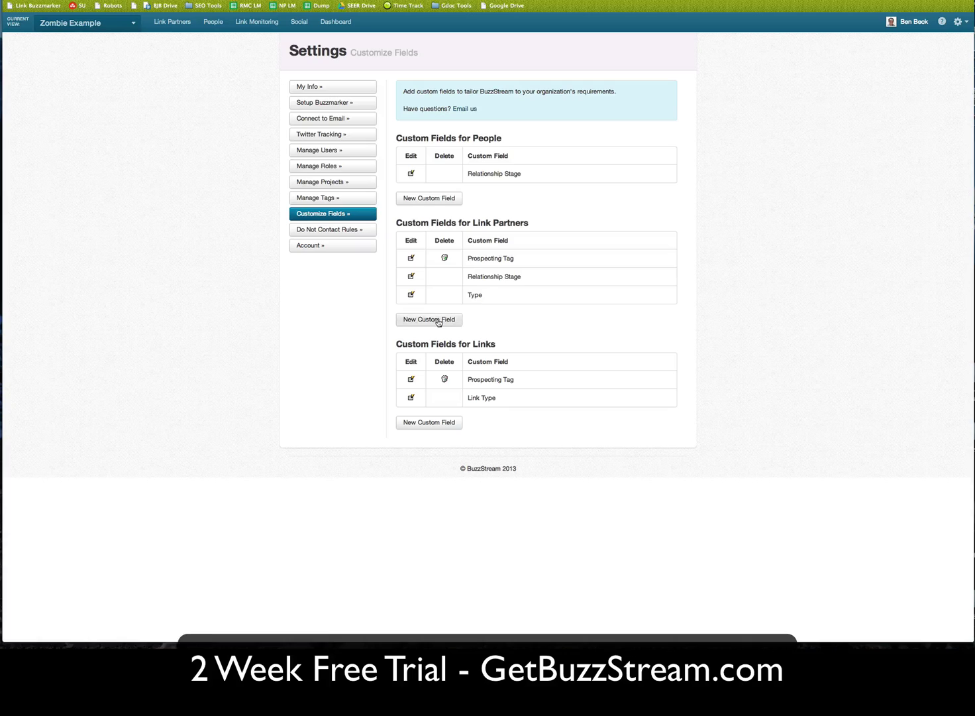
{"action": "left_click_drag", "start_coordinate": [522, 263], "coordinate": [434, 262]}
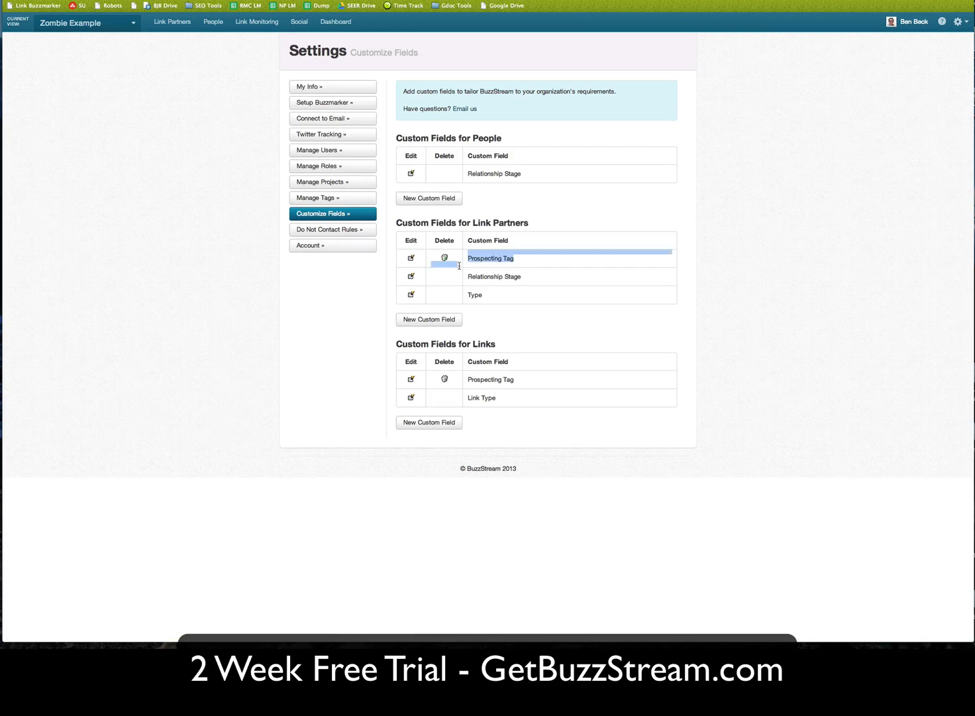
{"action": "left_click", "coordinate": [470, 263]}
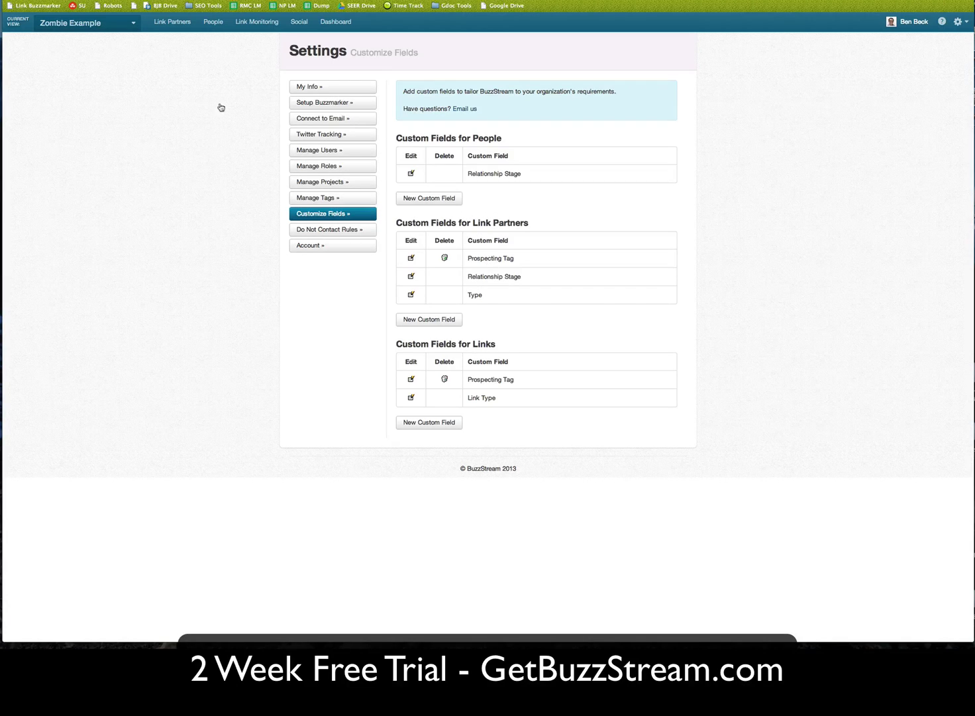
{"action": "left_click", "coordinate": [12, 2]}
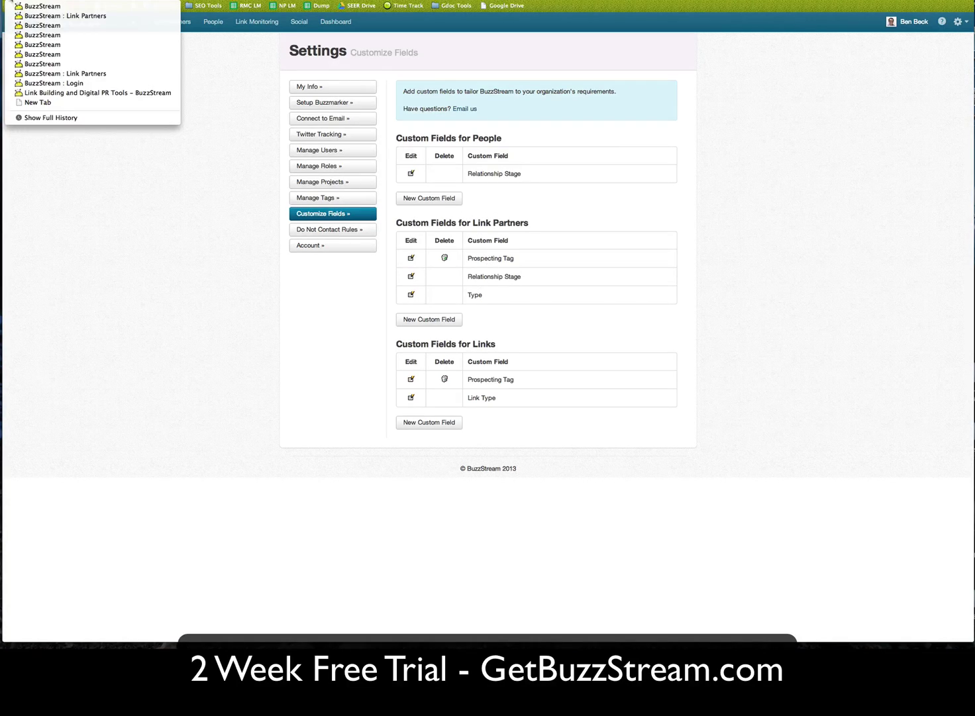
{"action": "left_click", "coordinate": [11, 2]}
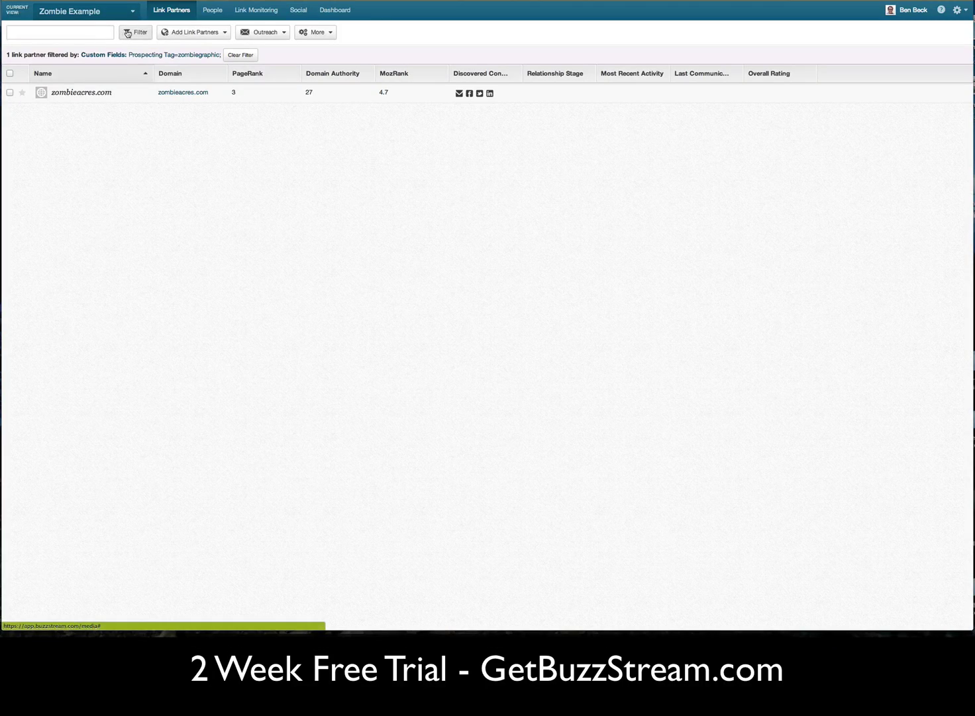
Load the Zombie Infographic link prospecting results and close the advanced filters
{"action": "left_click", "coordinate": [127, 33]}
{"action": "left_click", "coordinate": [198, 33]}
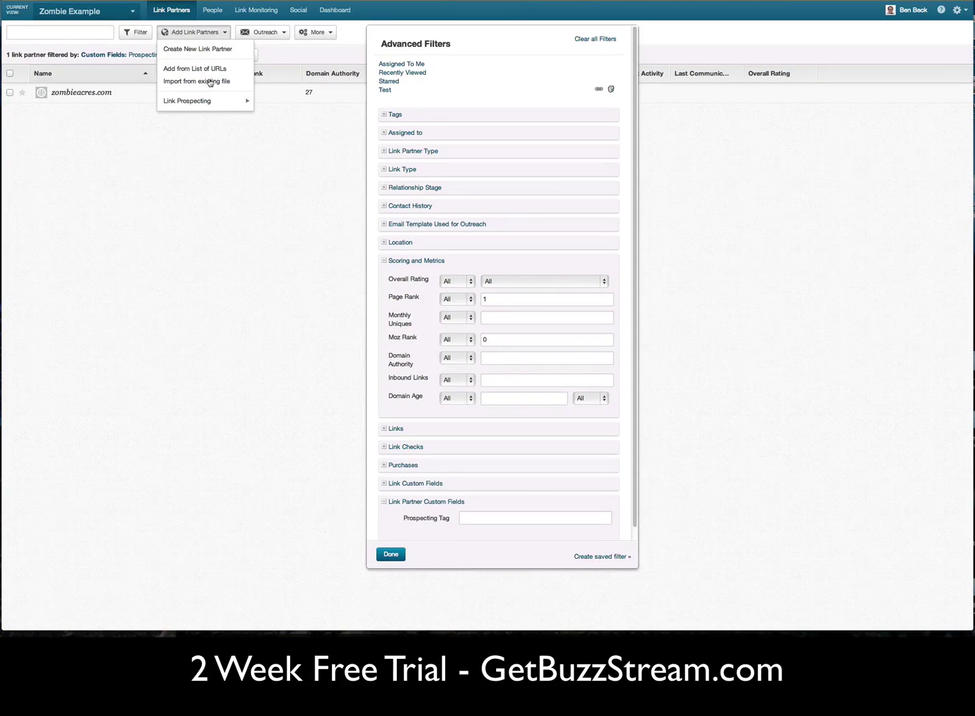
{"action": "mouse_move", "coordinate": [242, 100]}
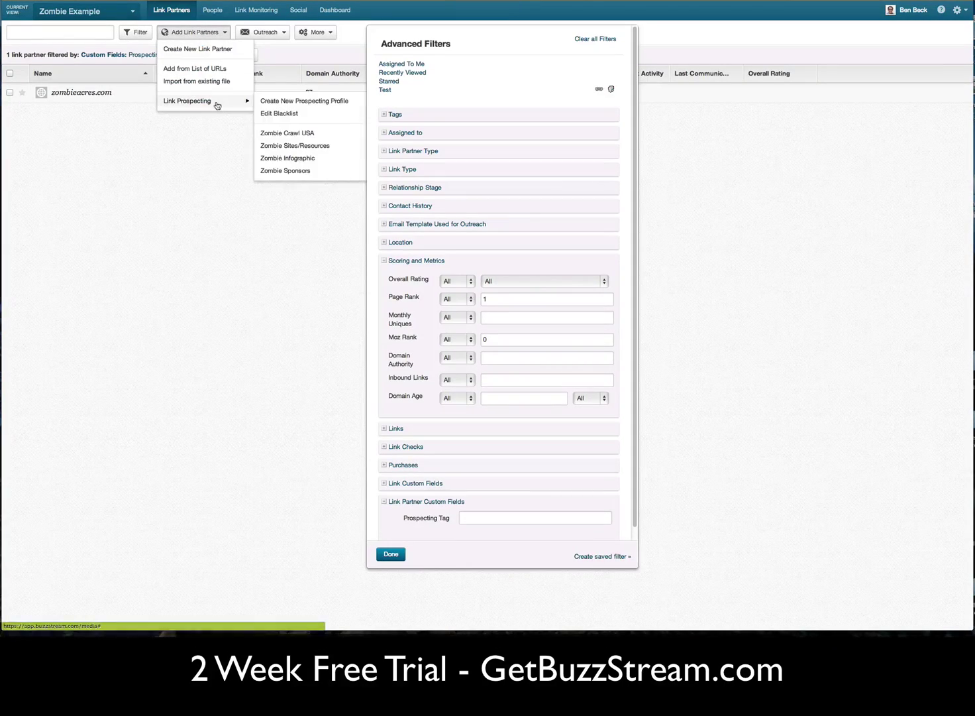
{"action": "left_click", "coordinate": [323, 165]}
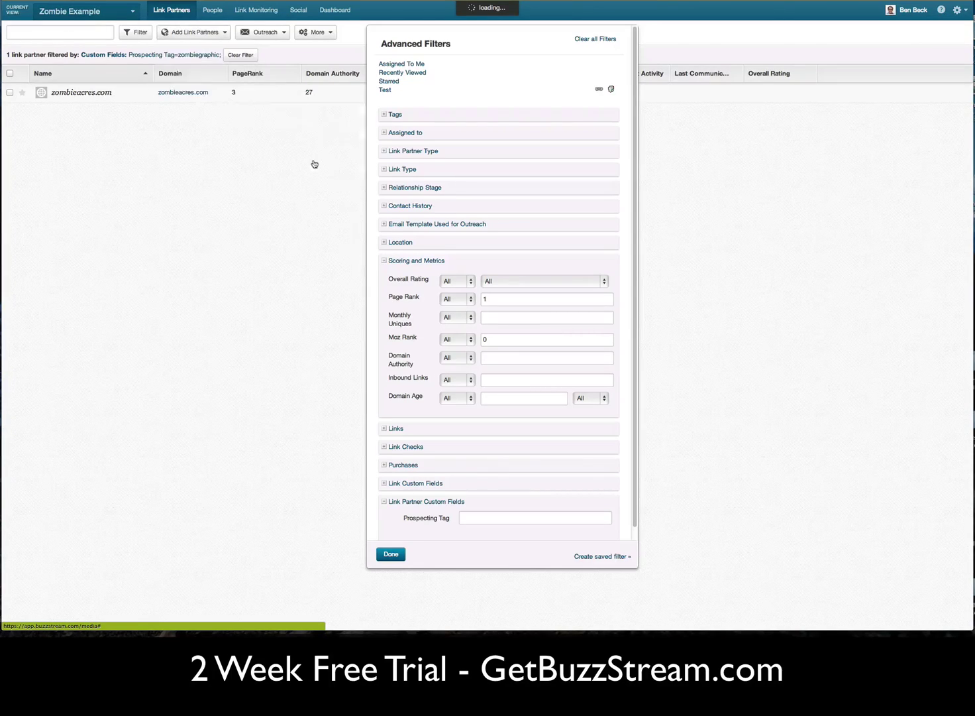
{"action": "left_click", "coordinate": [390, 562]}
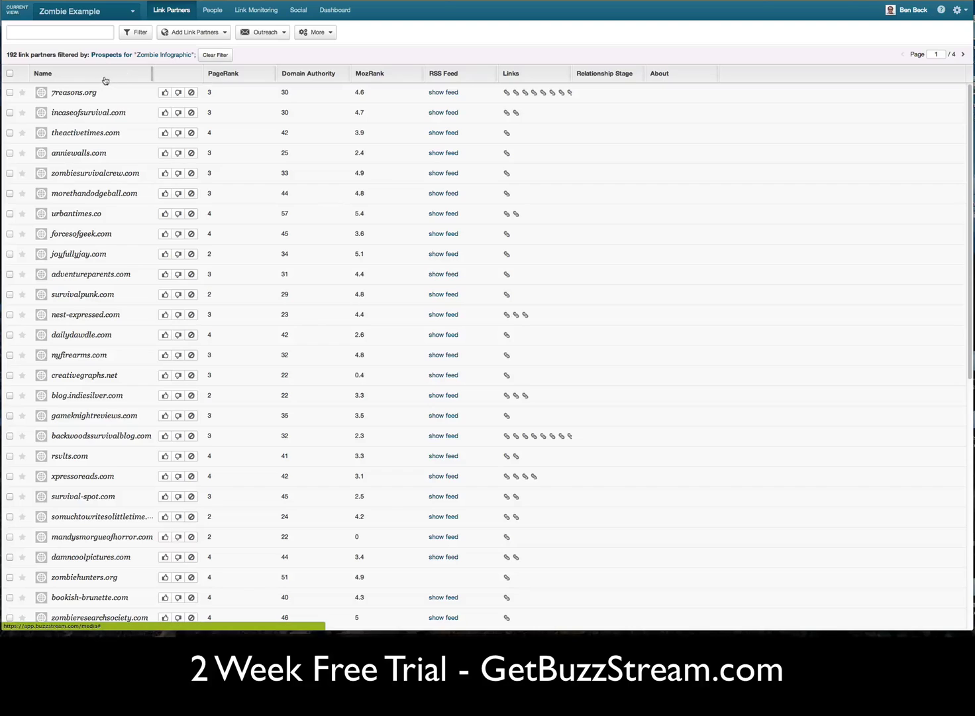
Check prospects including incaseofsurvival.com, zombiesurvivalcrew.com, zombiehunters.org and zombieresearchsociety.com
{"action": "left_click", "coordinate": [10, 113]}
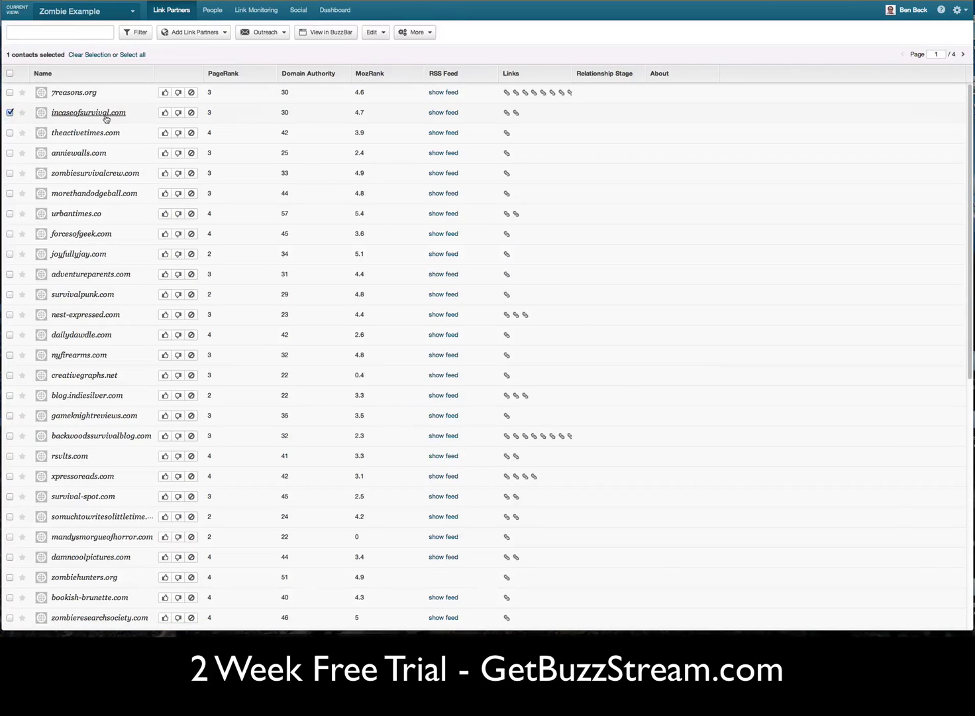
{"action": "left_click", "coordinate": [9, 173]}
{"action": "scroll", "coordinate": [106, 355], "scroll_direction": "down", "scroll_amount": 1}
{"action": "scroll", "coordinate": [106, 369], "scroll_direction": "down", "scroll_amount": 1}
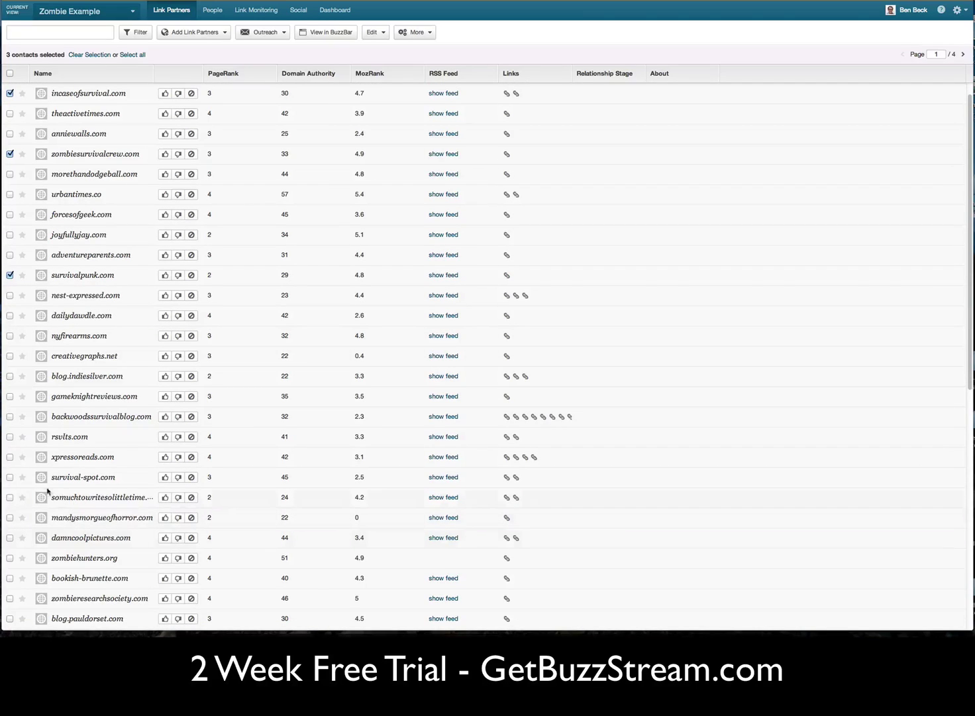
{"action": "scroll", "coordinate": [126, 450], "scroll_direction": "down", "scroll_amount": 3}
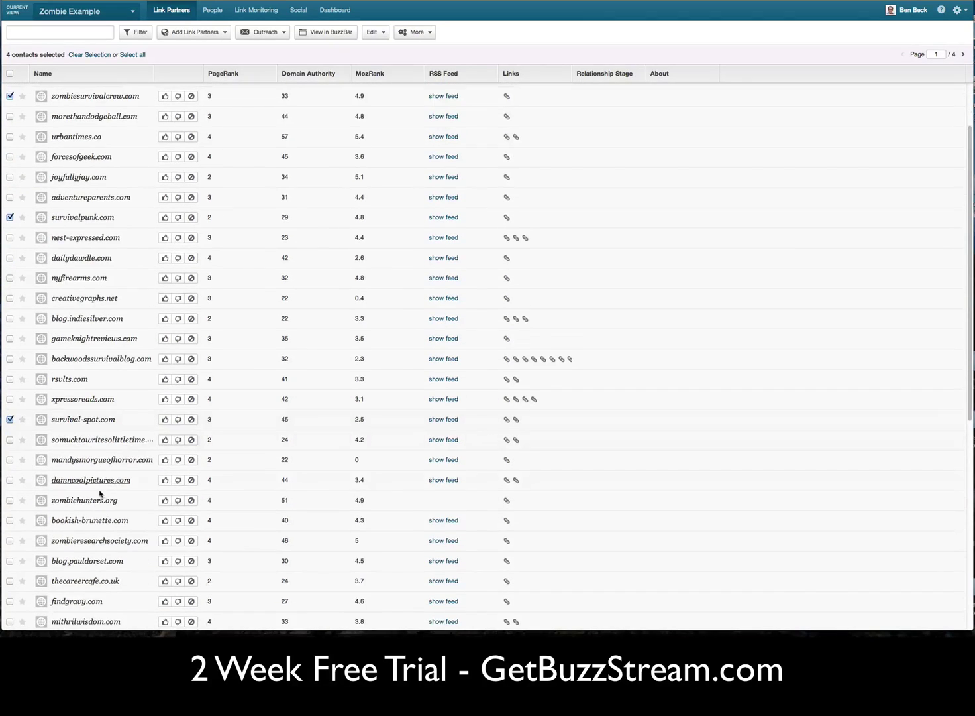
{"action": "left_click", "coordinate": [10, 500]}
{"action": "scroll", "coordinate": [102, 497], "scroll_direction": "down", "scroll_amount": 2}
{"action": "scroll", "coordinate": [101, 497], "scroll_direction": "down", "scroll_amount": 4}
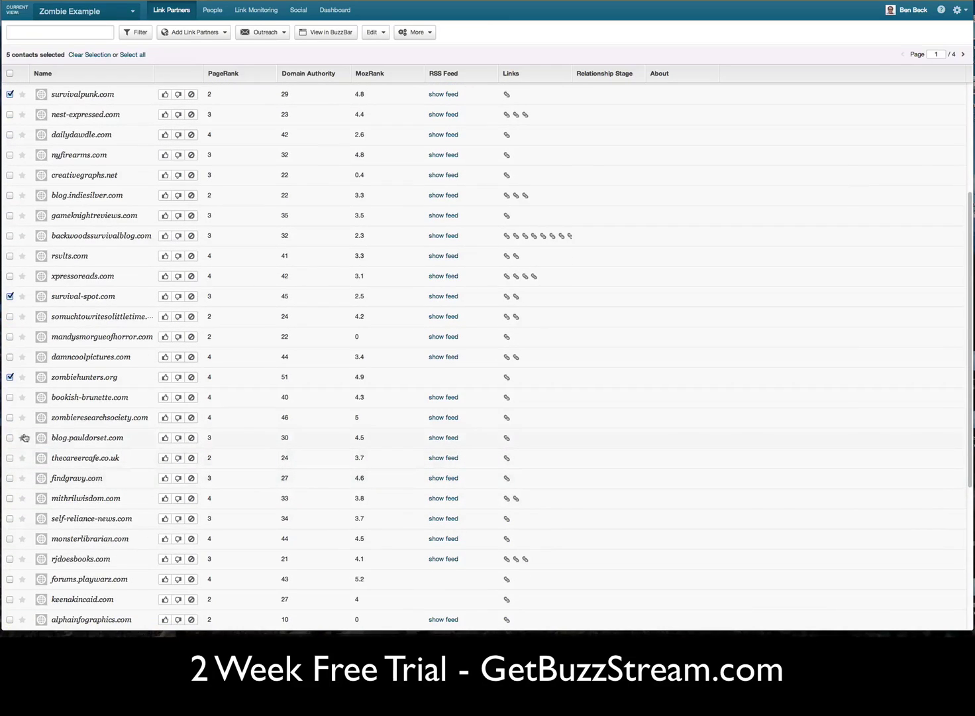
{"action": "left_click", "coordinate": [10, 418]}
{"action": "scroll", "coordinate": [121, 464], "scroll_direction": "down", "scroll_amount": 6}
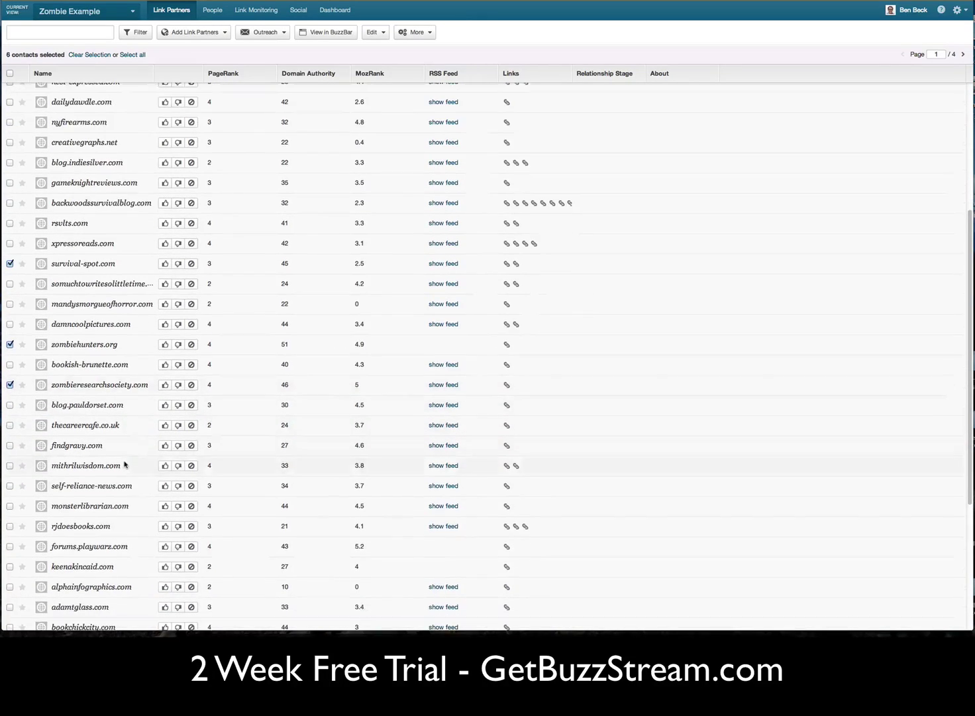
{"action": "scroll", "coordinate": [163, 354], "scroll_direction": "up", "scroll_amount": 16}
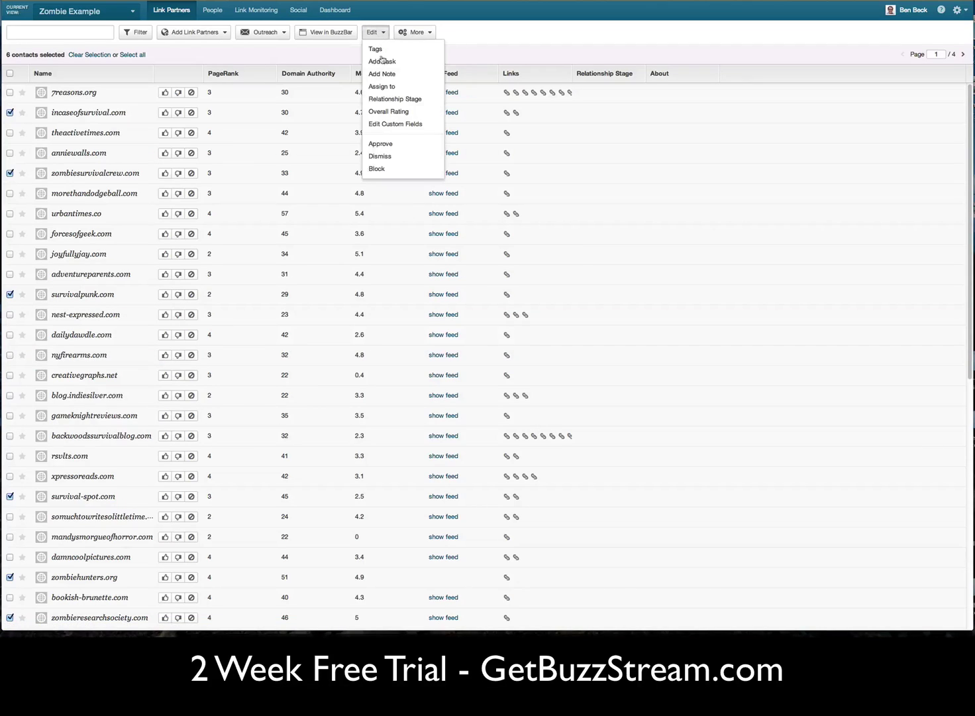
Approve the six selected prospects and confirm in the Approve dialog
{"action": "left_click", "coordinate": [395, 147]}
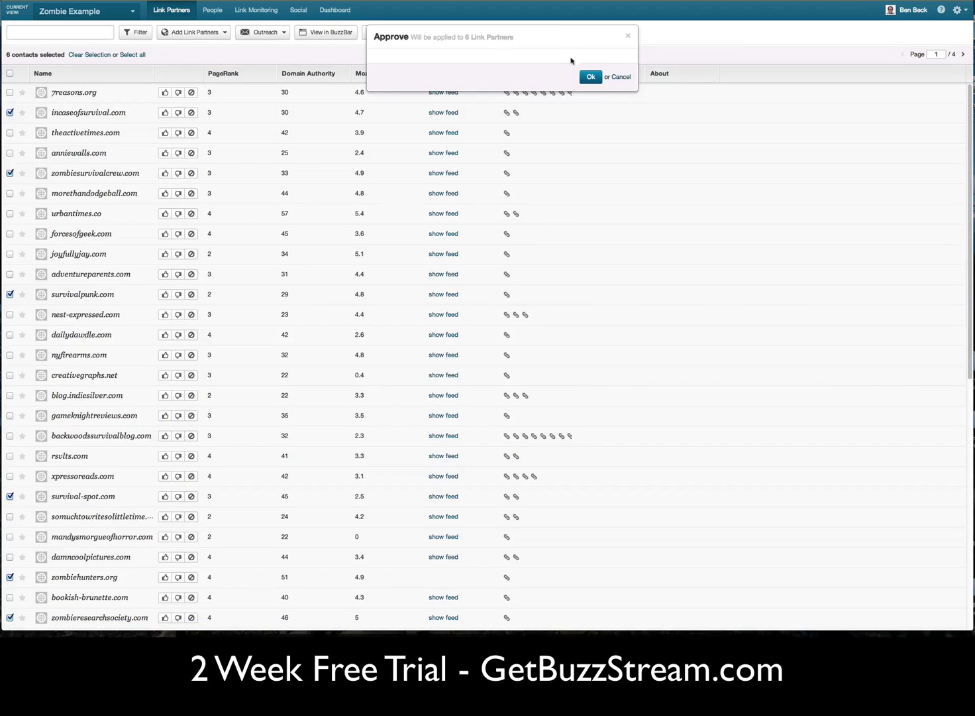
{"action": "left_click", "coordinate": [589, 77]}
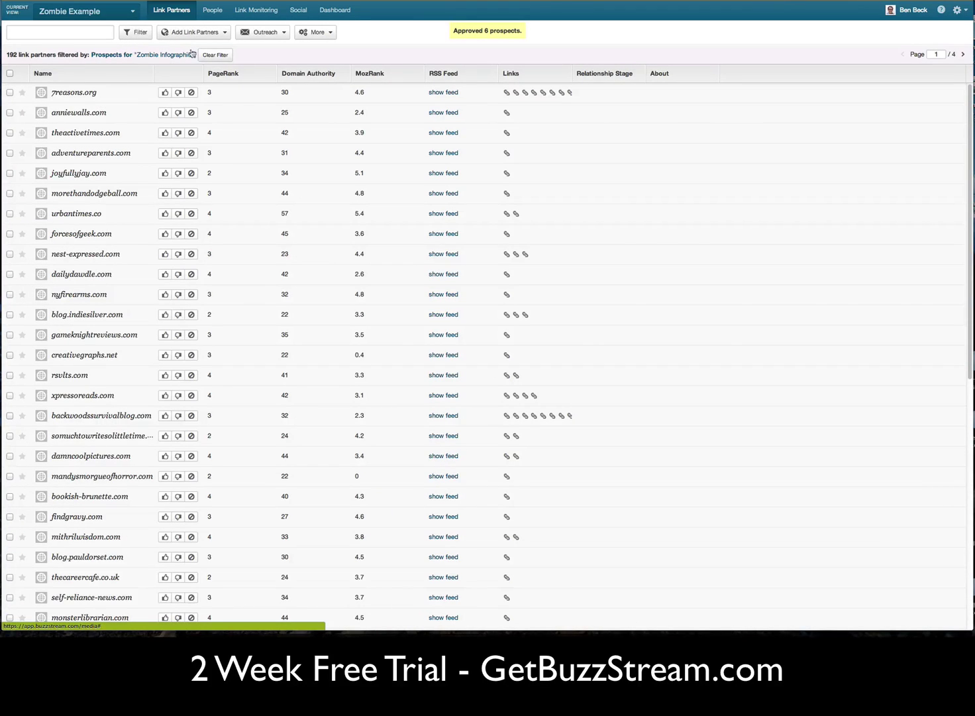
Clear the filter, then filter link partners by Prospecting Tag 'zombiegraphic', leaving 12 partners
{"action": "left_click", "coordinate": [144, 36]}
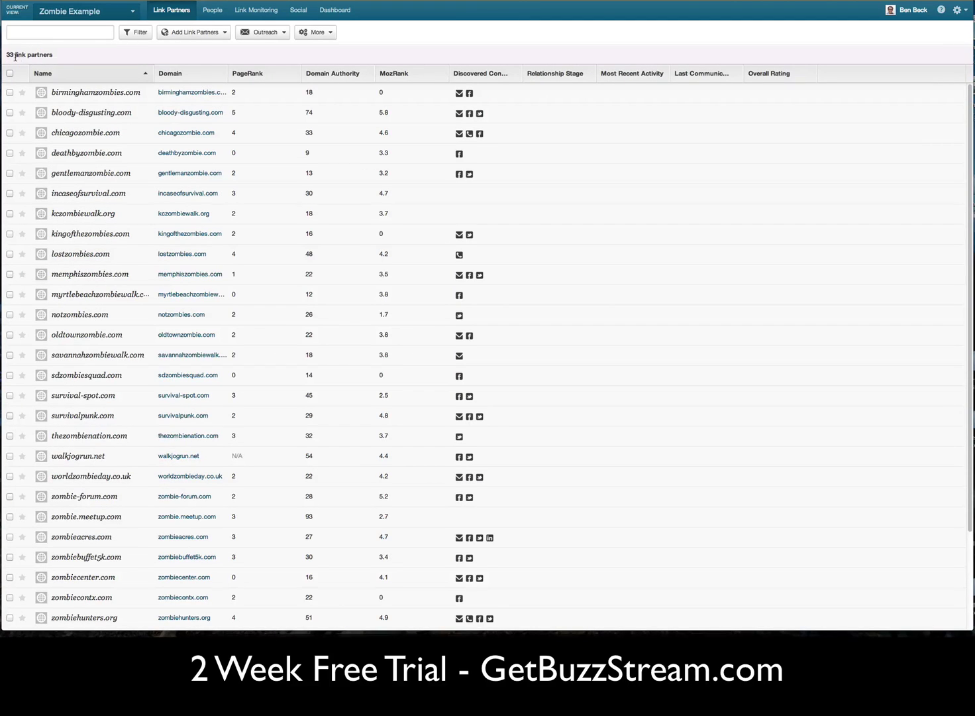
{"action": "left_click_drag", "start_coordinate": [58, 60], "coordinate": [8, 57]}
{"action": "left_click", "coordinate": [131, 37]}
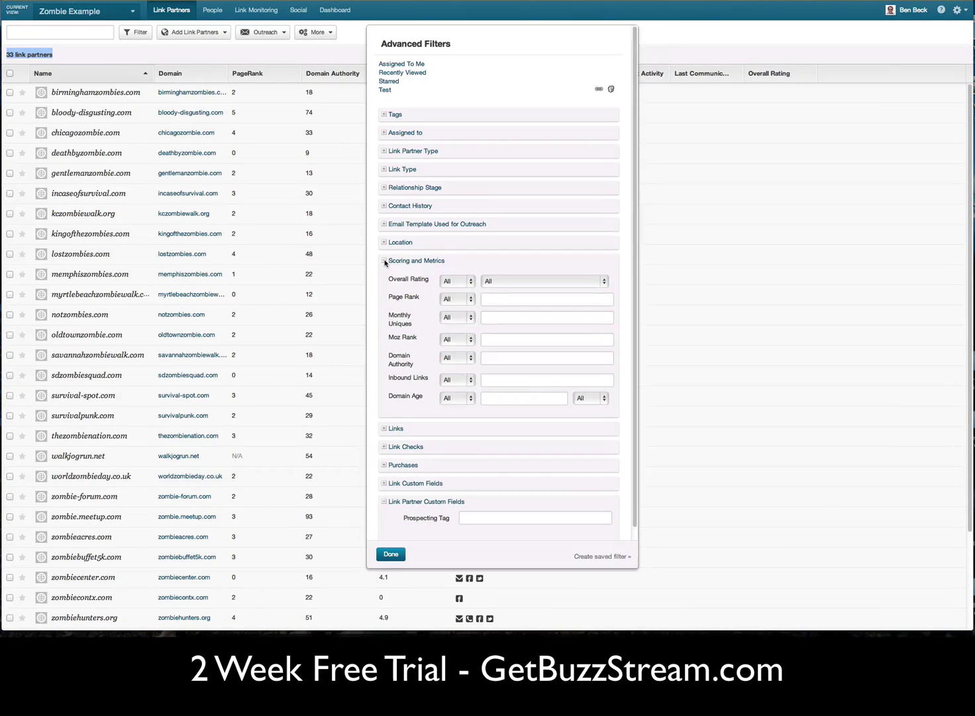
{"action": "left_click", "coordinate": [385, 261]}
{"action": "left_click", "coordinate": [494, 368]}
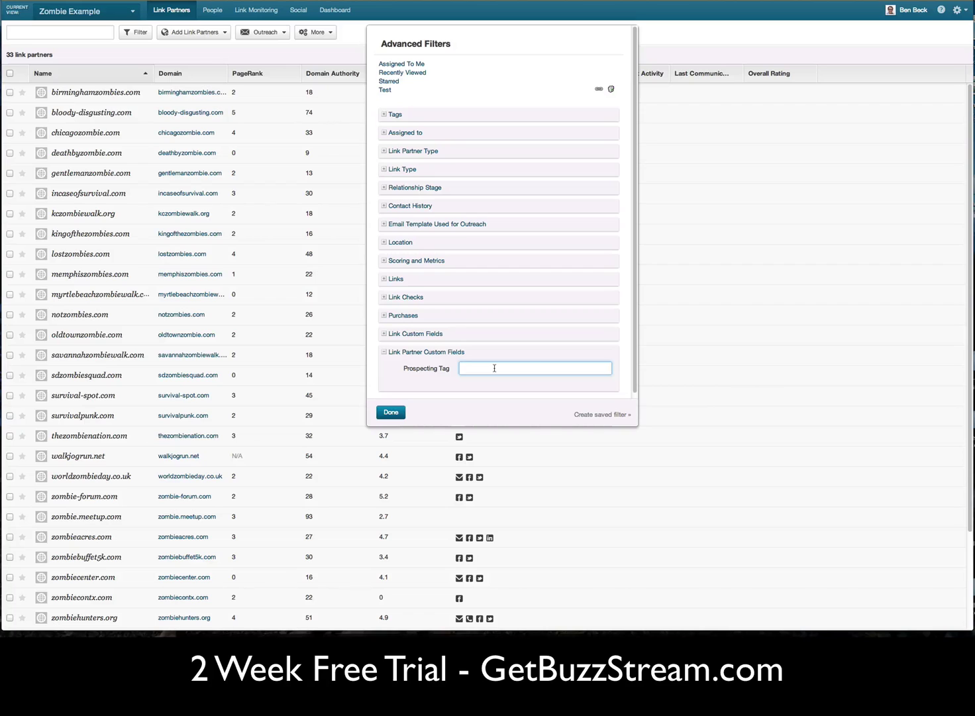
{"action": "type", "text": "zombie"}
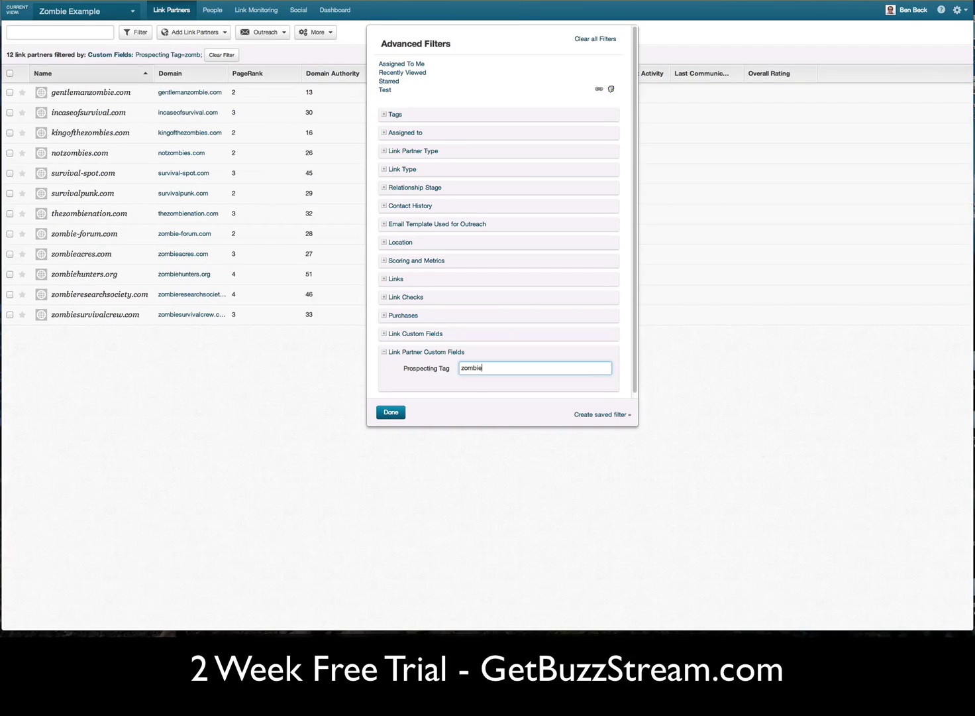
{"action": "left_click", "coordinate": [398, 412]}
{"action": "type", "text": "graphic"}
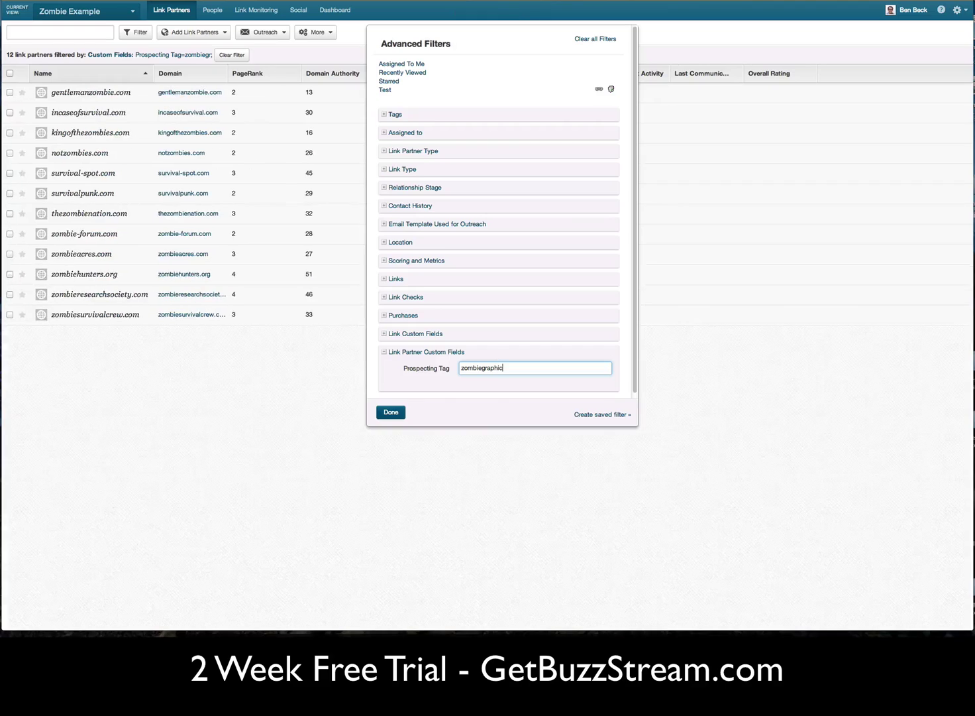
{"action": "left_click", "coordinate": [391, 412]}
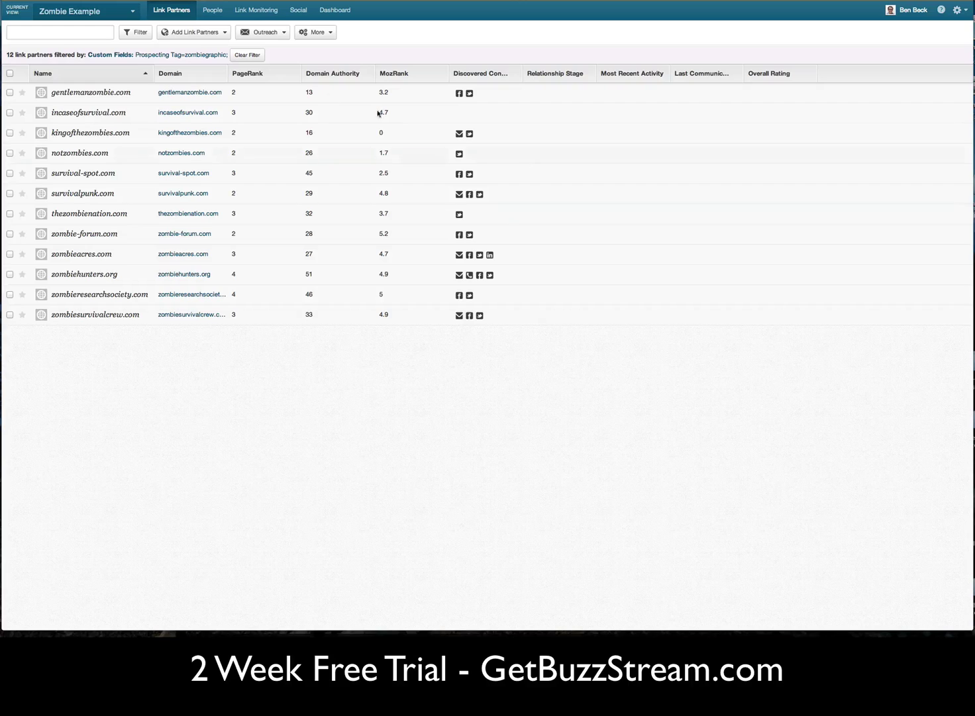
{"action": "left_click", "coordinate": [325, 34]}
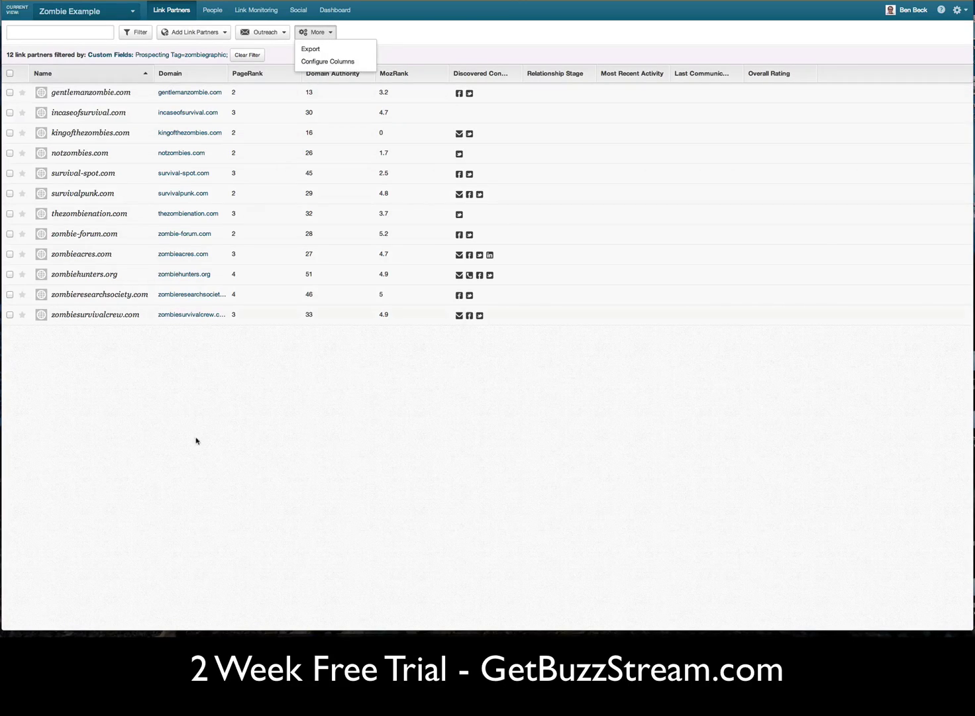
{"action": "left_click", "coordinate": [212, 457]}
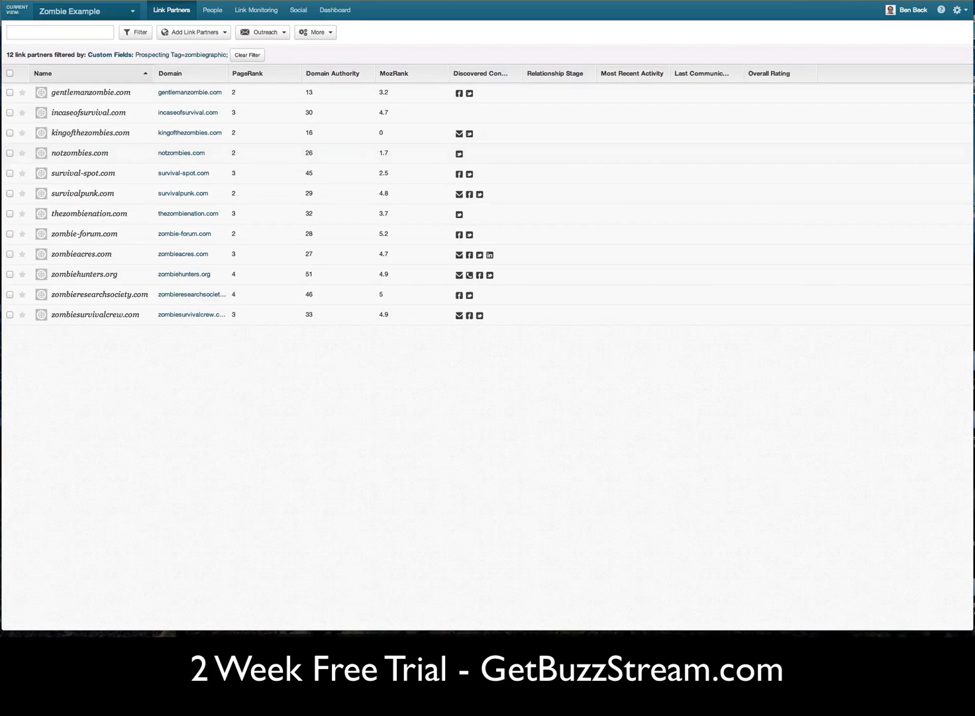
Select all 12 filtered link partners and glance at the outreach options
{"action": "left_click", "coordinate": [10, 73]}
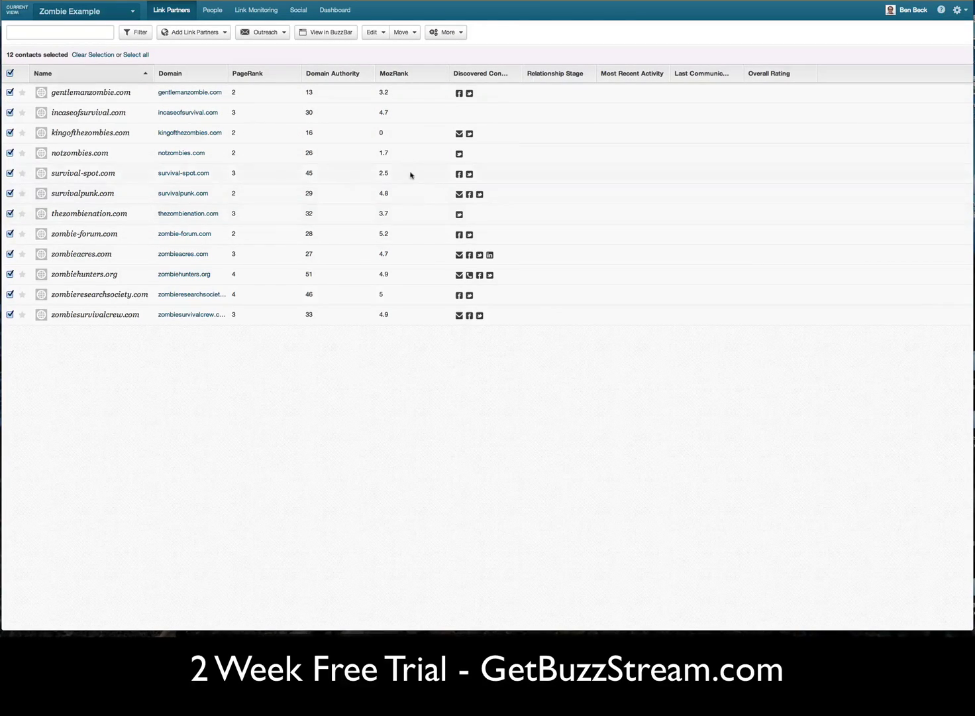
{"action": "left_click", "coordinate": [284, 40]}
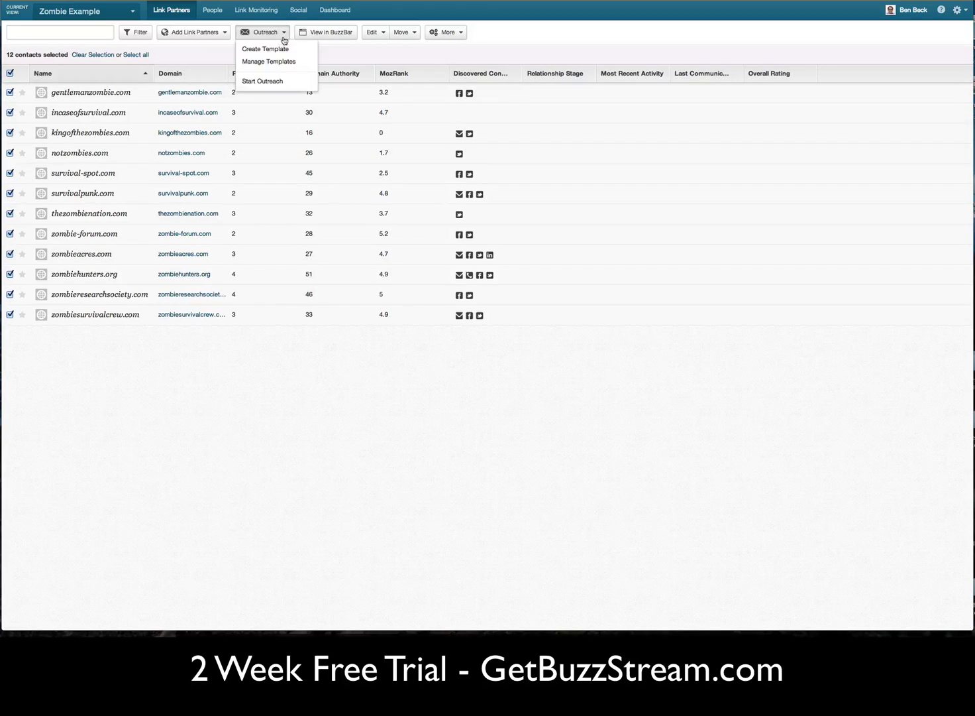
{"action": "left_click", "coordinate": [649, 52]}
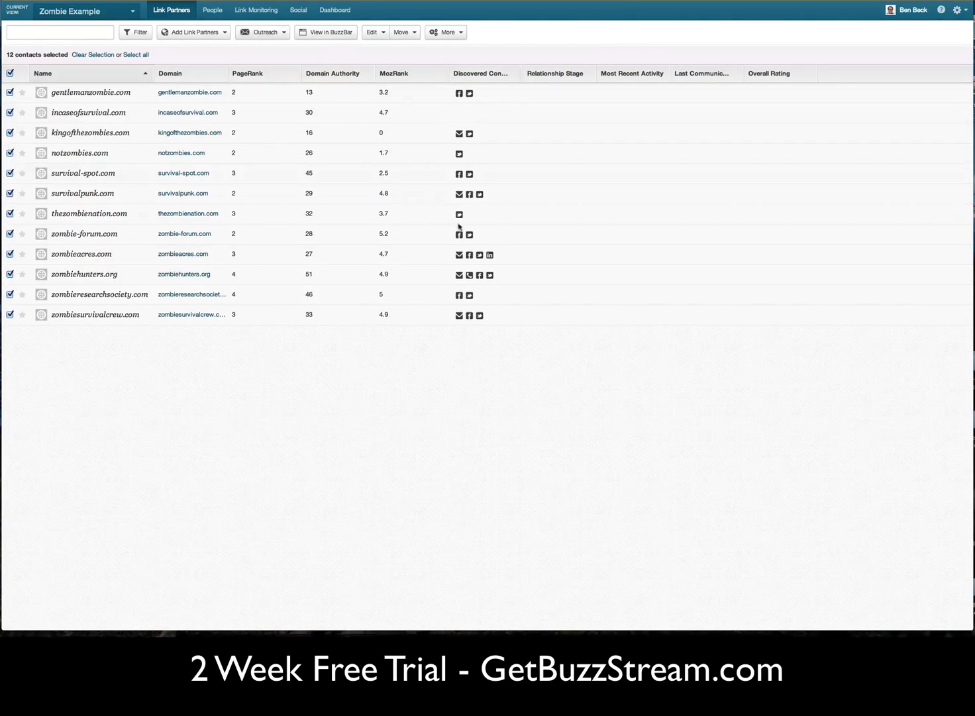
Review discovered contacts for zombieacres.com, survivalpunk.com and zombiehunters.org, then clear the all-partners selection
{"action": "left_click", "coordinate": [462, 254]}
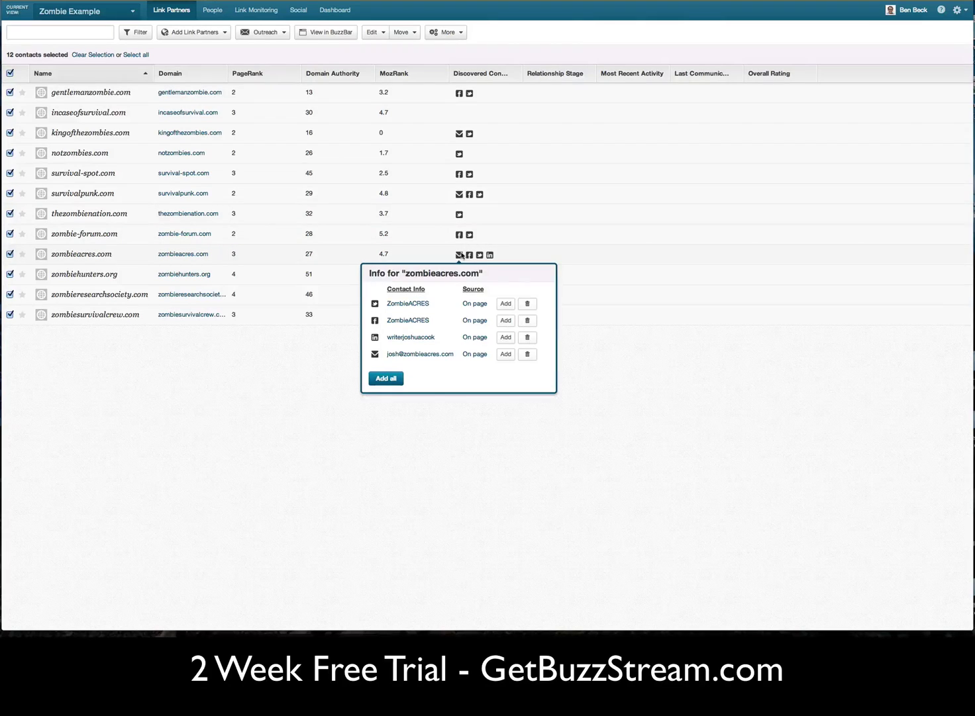
{"action": "left_click", "coordinate": [458, 196]}
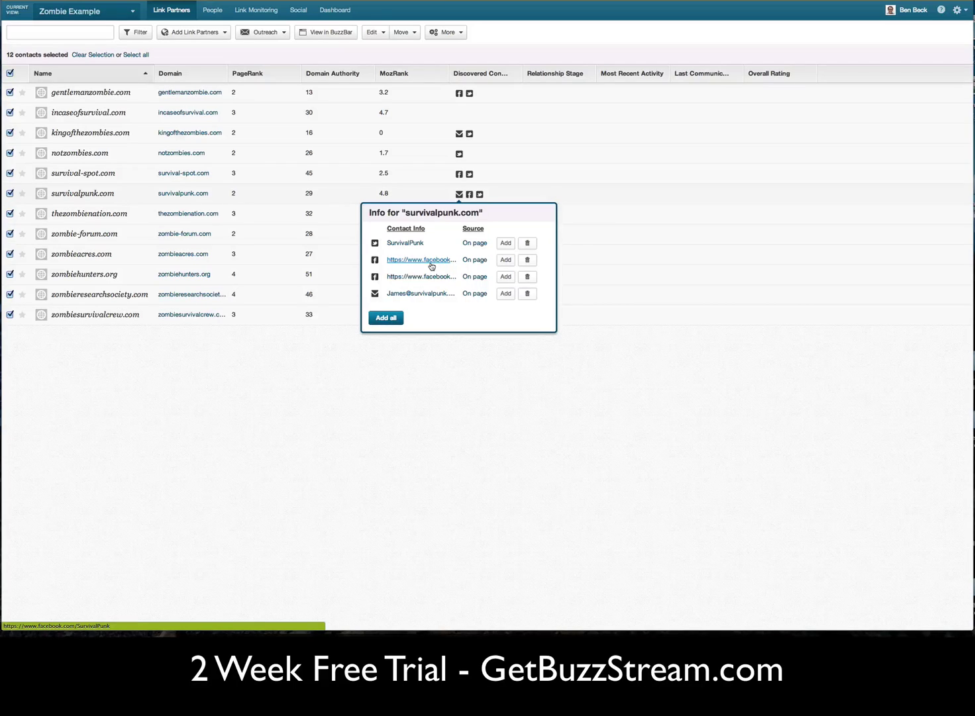
{"action": "left_click", "coordinate": [436, 413]}
{"action": "left_click", "coordinate": [475, 272]}
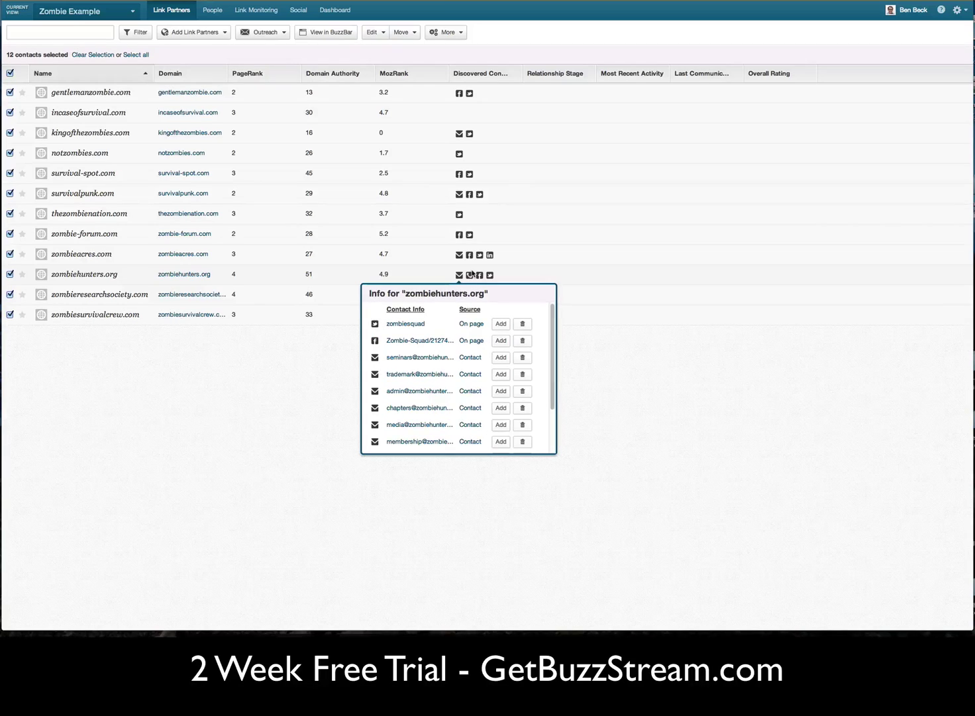
{"action": "left_click", "coordinate": [281, 33]}
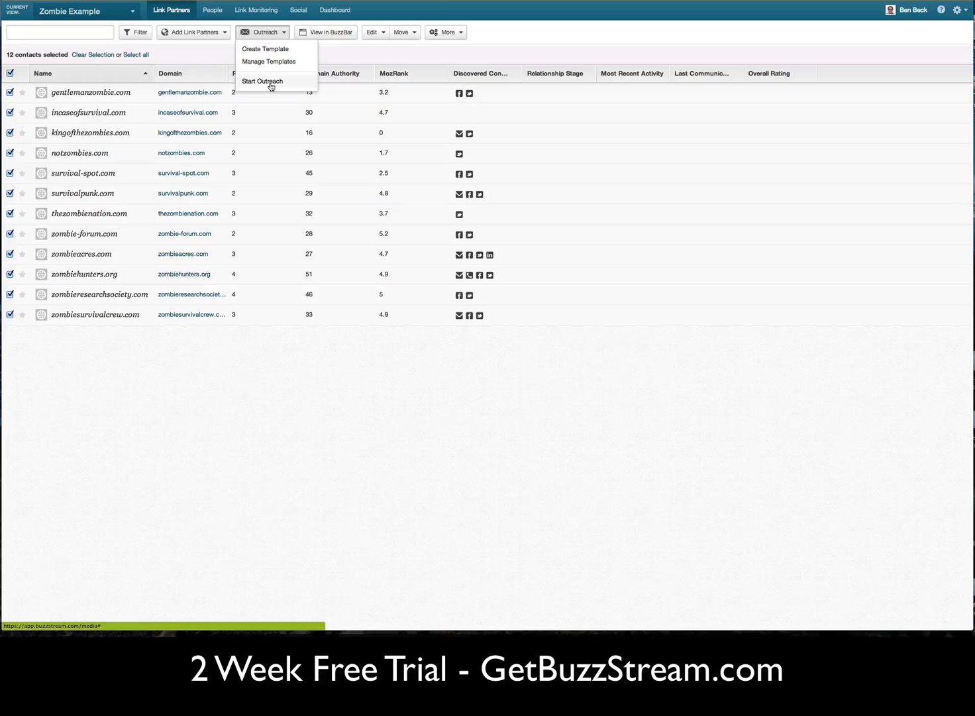
{"action": "left_click", "coordinate": [11, 75]}
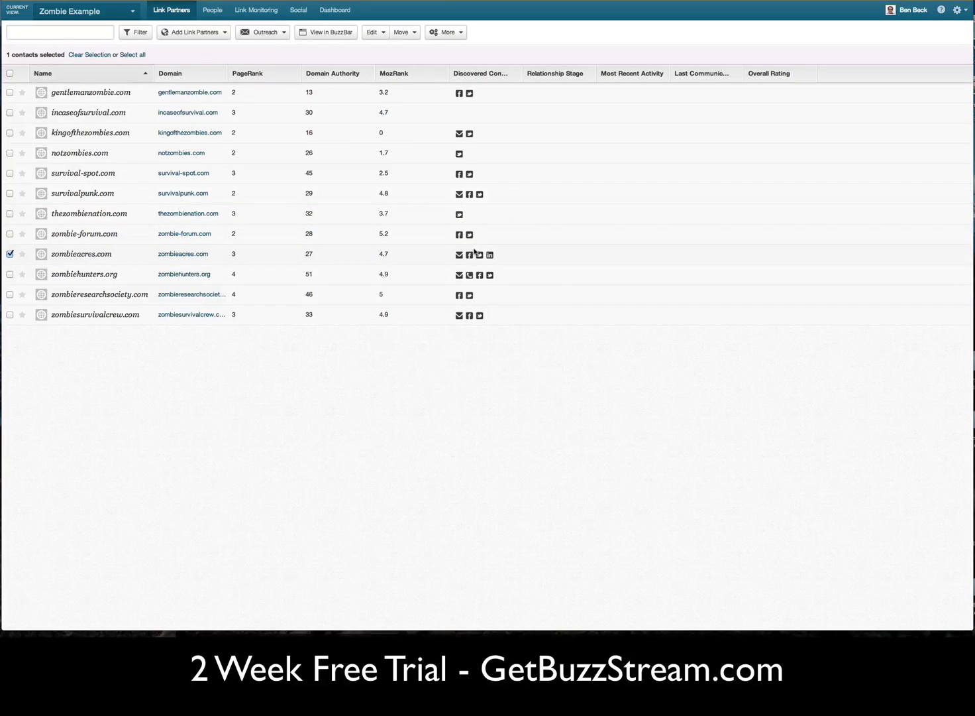
{"action": "mouse_move", "coordinate": [472, 251]}
Start outreach to zombieacres.com using the Zombie Graphic Outreach template
{"action": "left_click", "coordinate": [283, 35]}
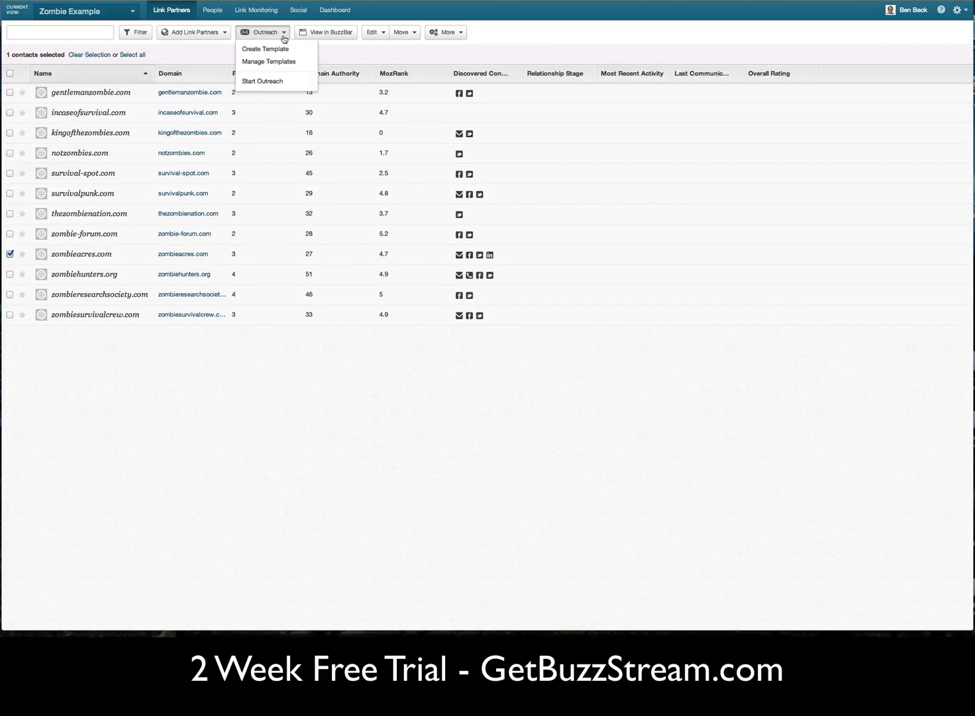
{"action": "left_click", "coordinate": [260, 82]}
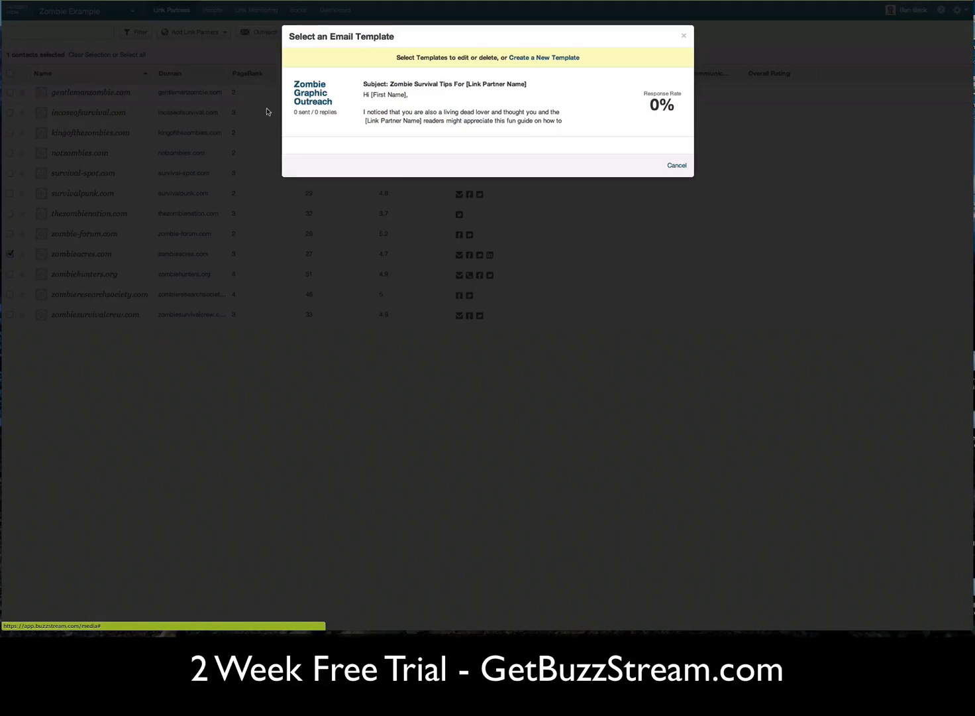
{"action": "mouse_move", "coordinate": [369, 78]}
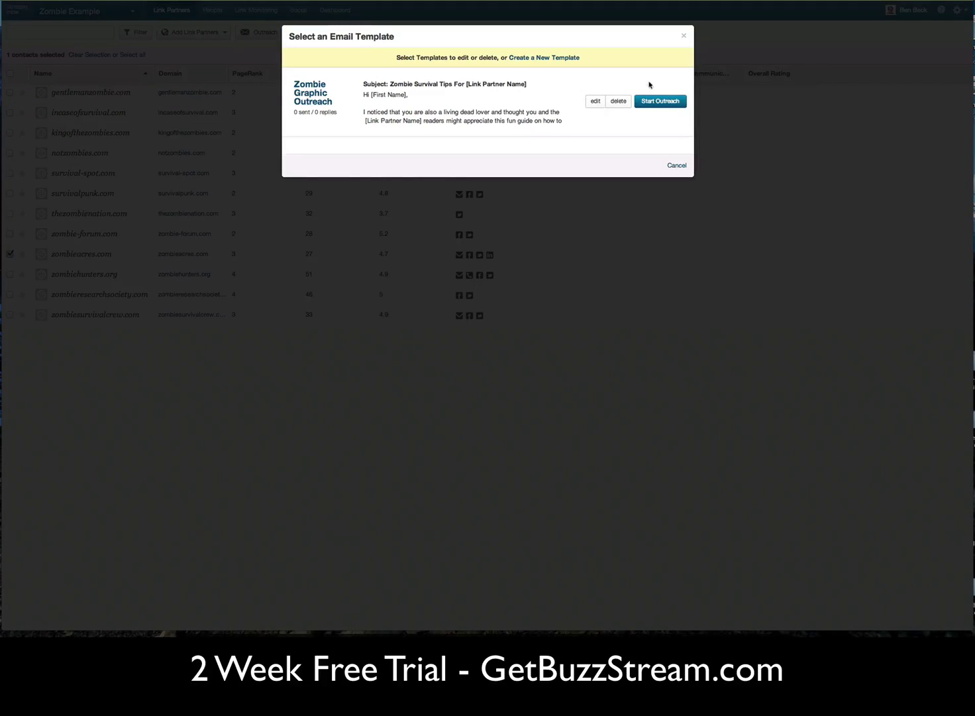
{"action": "left_click", "coordinate": [648, 102]}
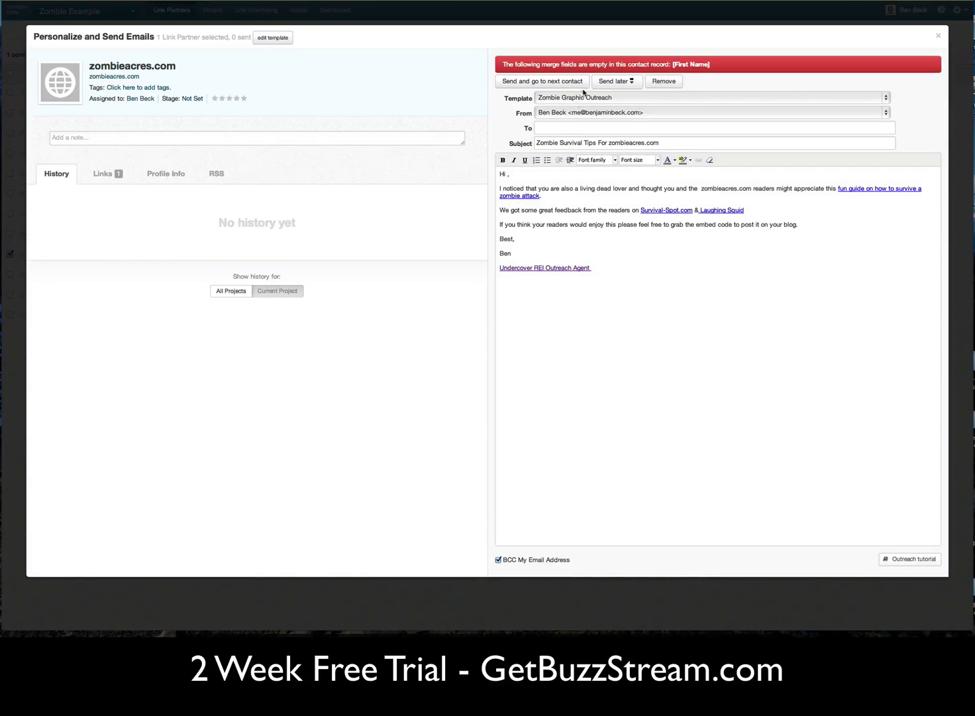
Select zombieacres.com at the end of the subject, then move to the greeting
{"action": "left_click", "coordinate": [538, 142]}
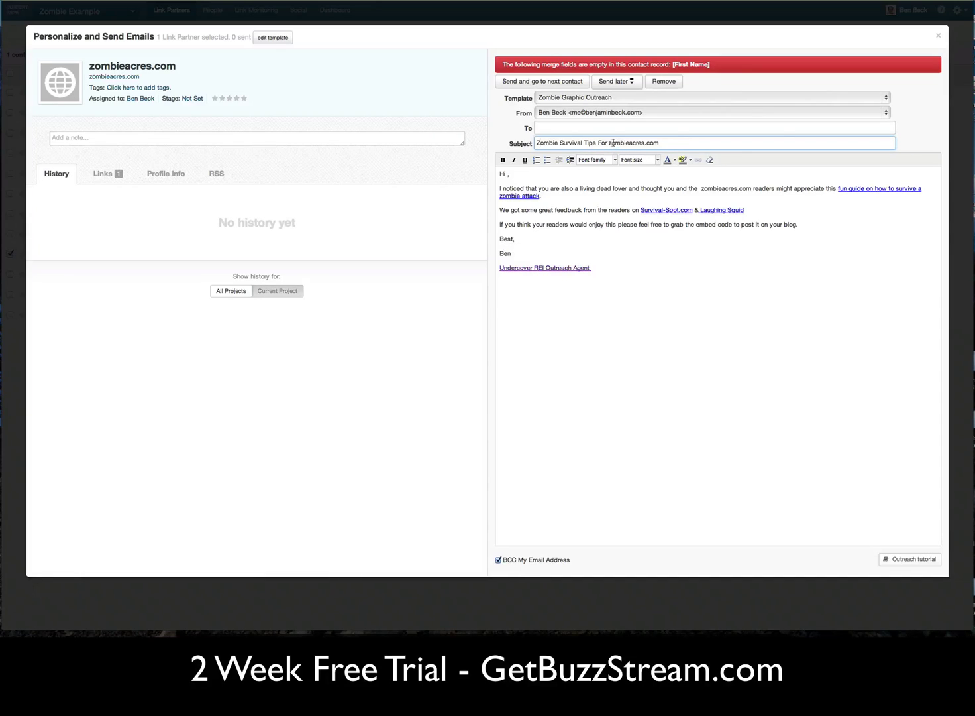
{"action": "left_click_drag", "start_coordinate": [609, 142], "coordinate": [657, 143]}
{"action": "left_click", "coordinate": [508, 175]}
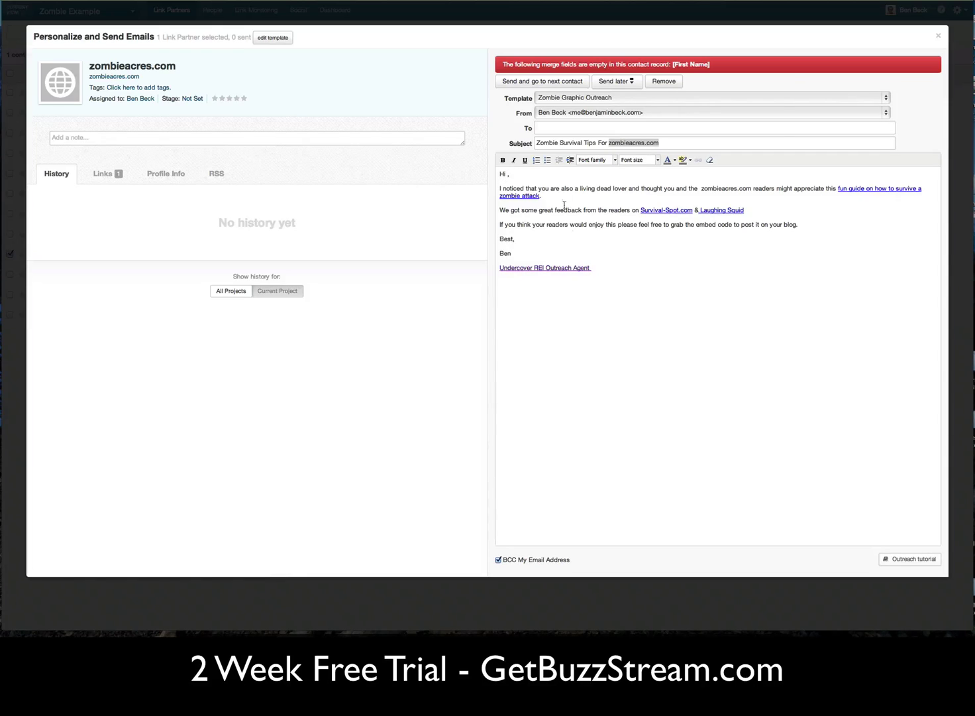
{"action": "left_click", "coordinate": [275, 40]}
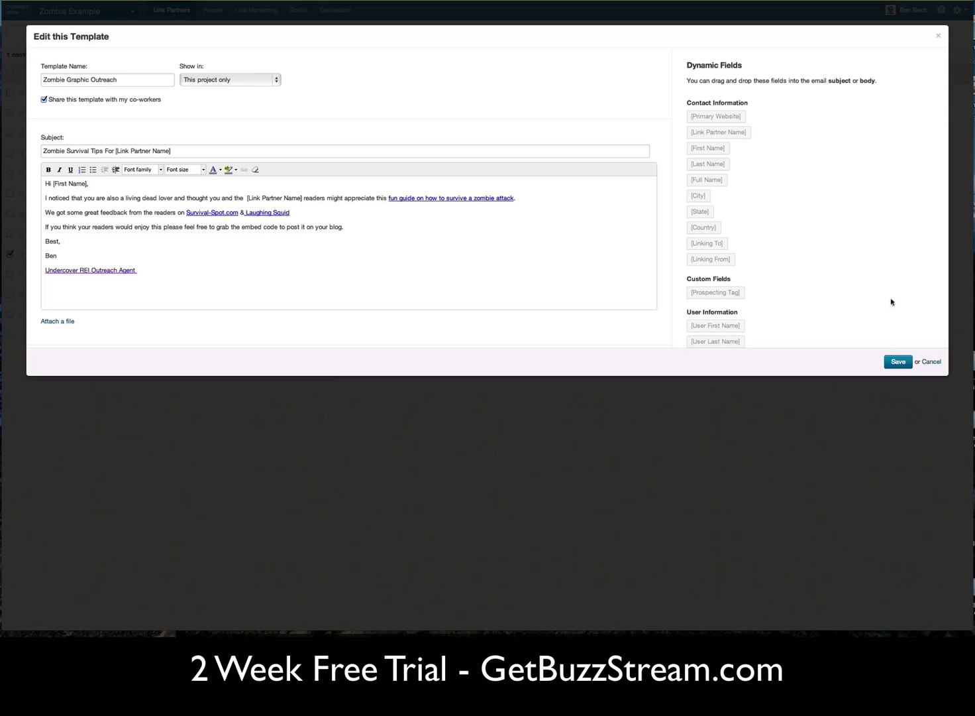
{"action": "left_click", "coordinate": [905, 361]}
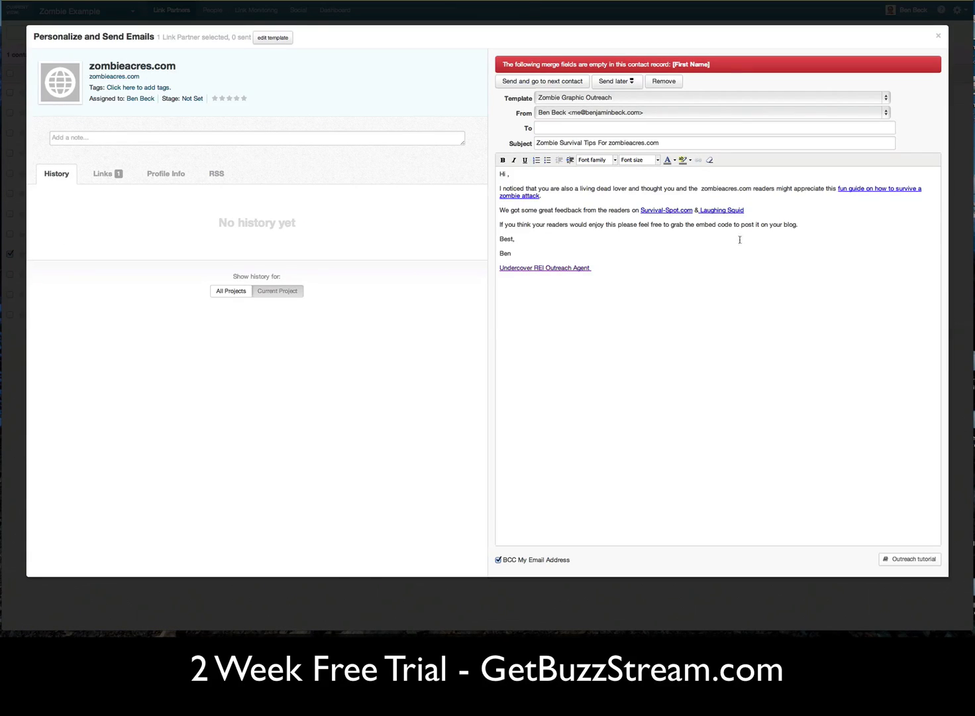
Fill the To field with the contact's discovered email minus 'mailto:', and add their first name after Hi
{"action": "left_click", "coordinate": [509, 177]}
{"action": "left_click", "coordinate": [611, 143]}
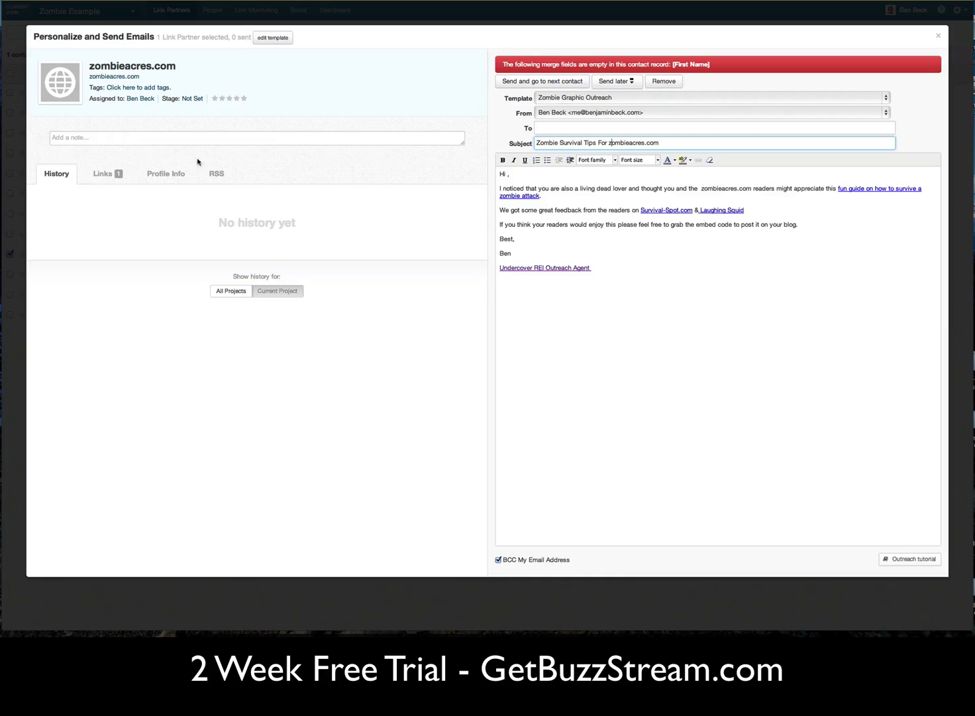
{"action": "left_click", "coordinate": [182, 182]}
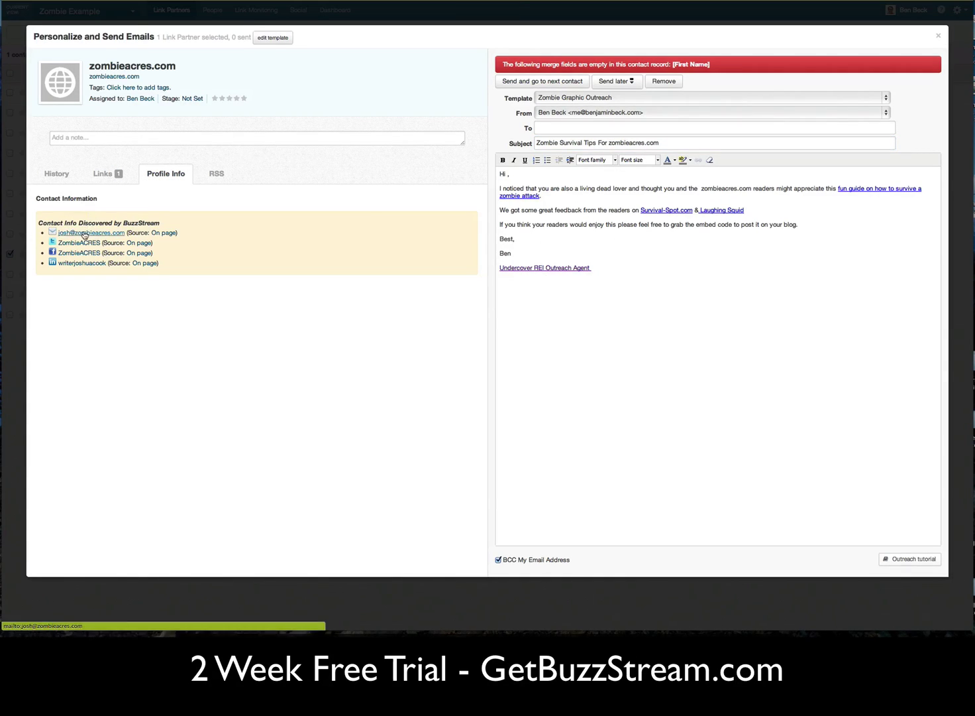
{"action": "left_click_drag", "start_coordinate": [78, 236], "coordinate": [518, 128]}
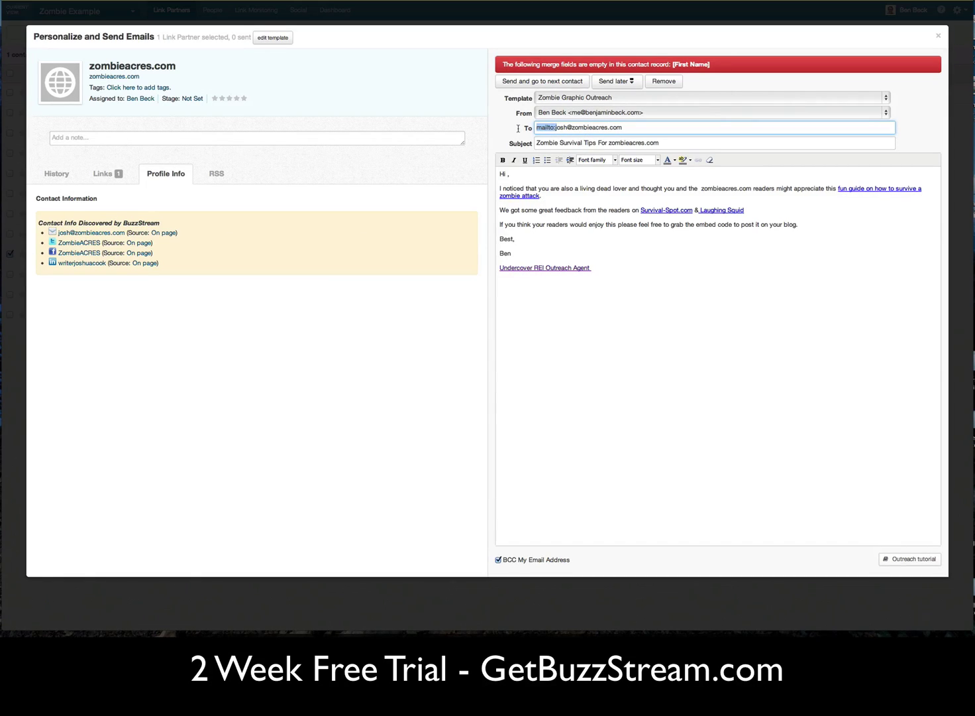
{"action": "key", "text": "BackSpace"}
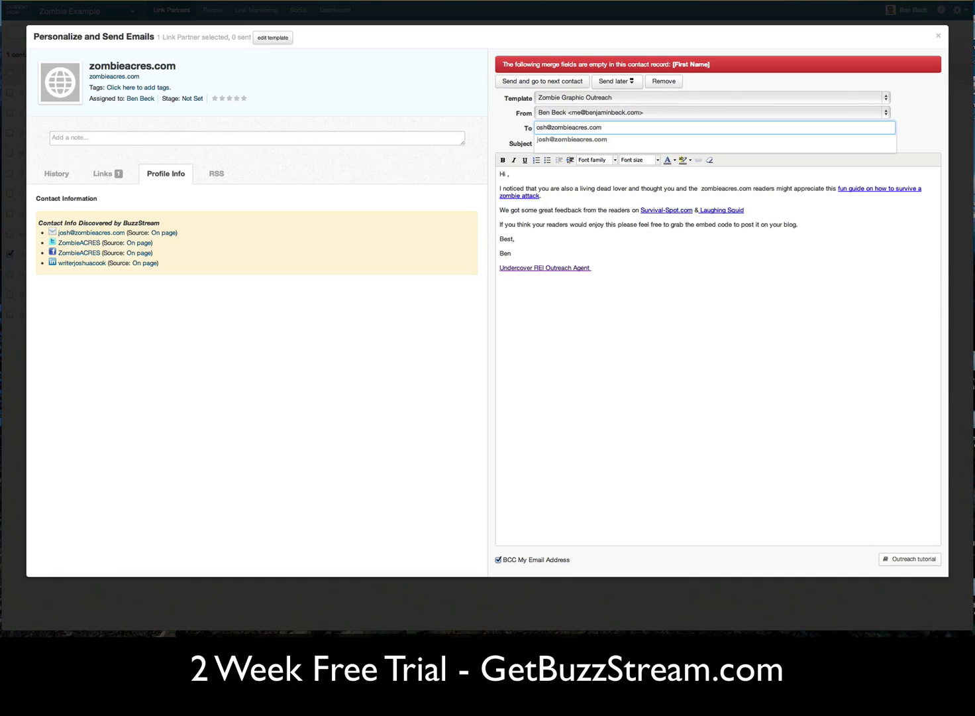
{"action": "left_click", "coordinate": [508, 174]}
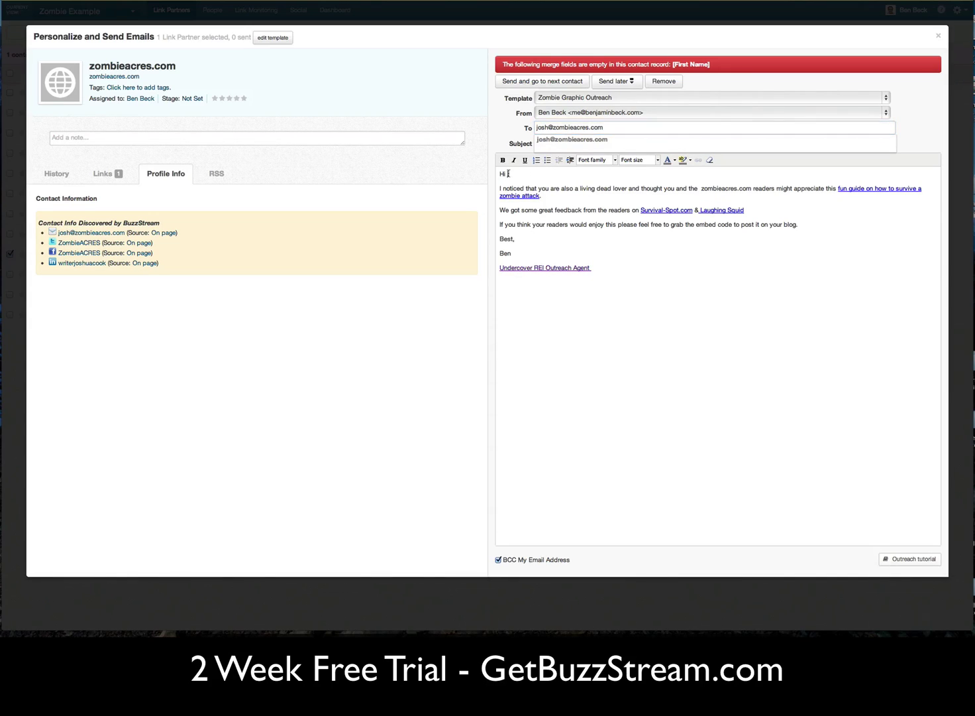
{"action": "type", "text": "osh,"}
{"action": "left_click", "coordinate": [632, 82]}
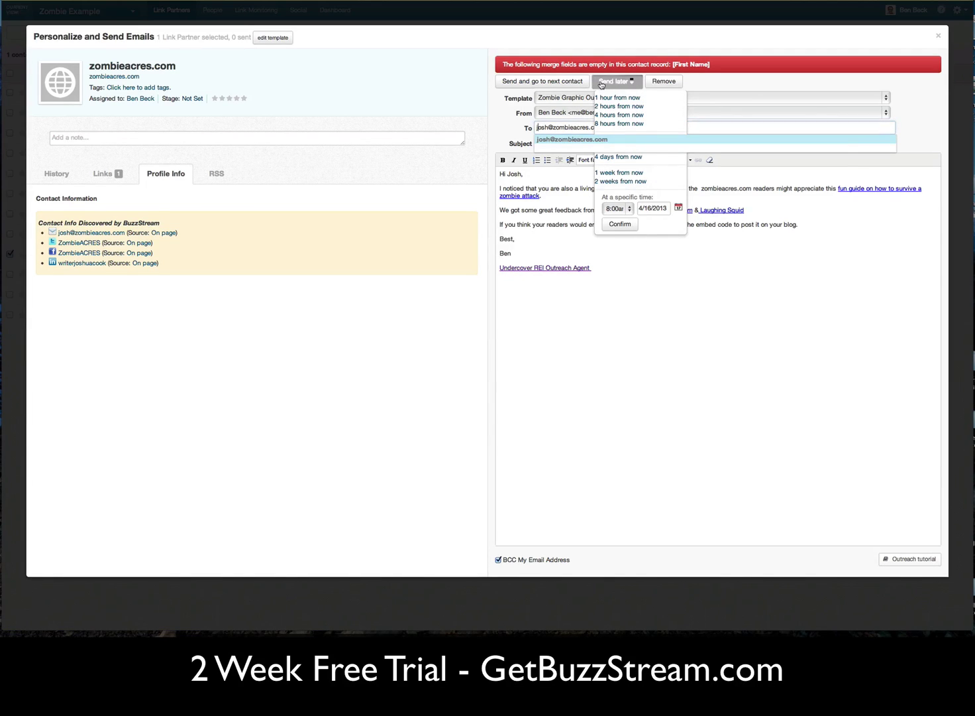
{"action": "left_click", "coordinate": [601, 83]}
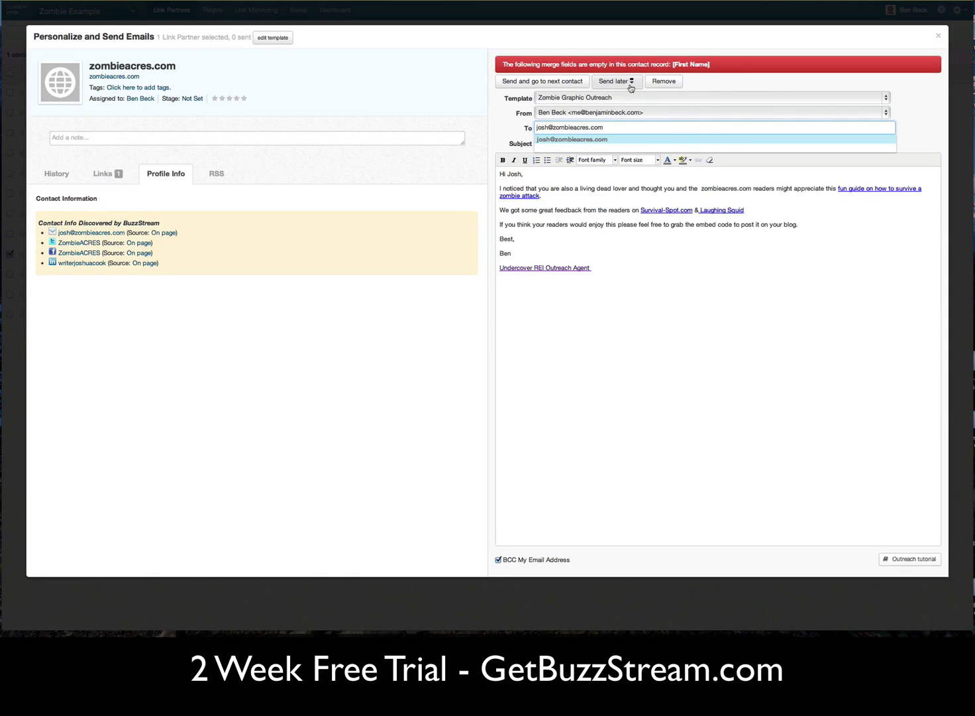
{"action": "left_click", "coordinate": [637, 259]}
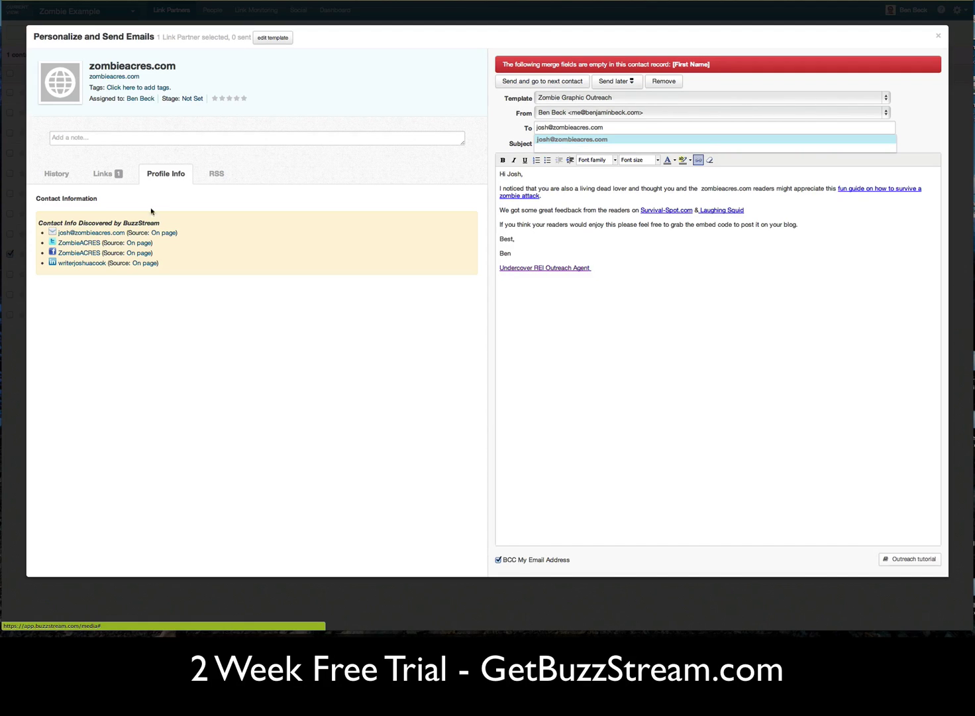
View zombieacres.com's recent RSS posts, then return to its contact History
{"action": "left_click", "coordinate": [216, 174]}
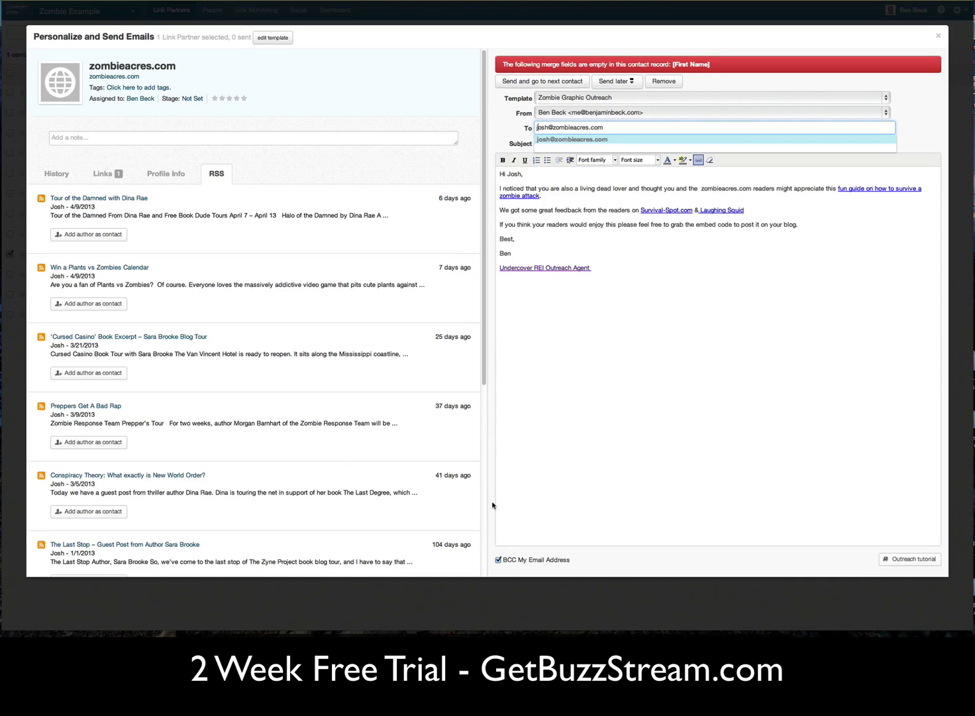
{"action": "left_click", "coordinate": [52, 176]}
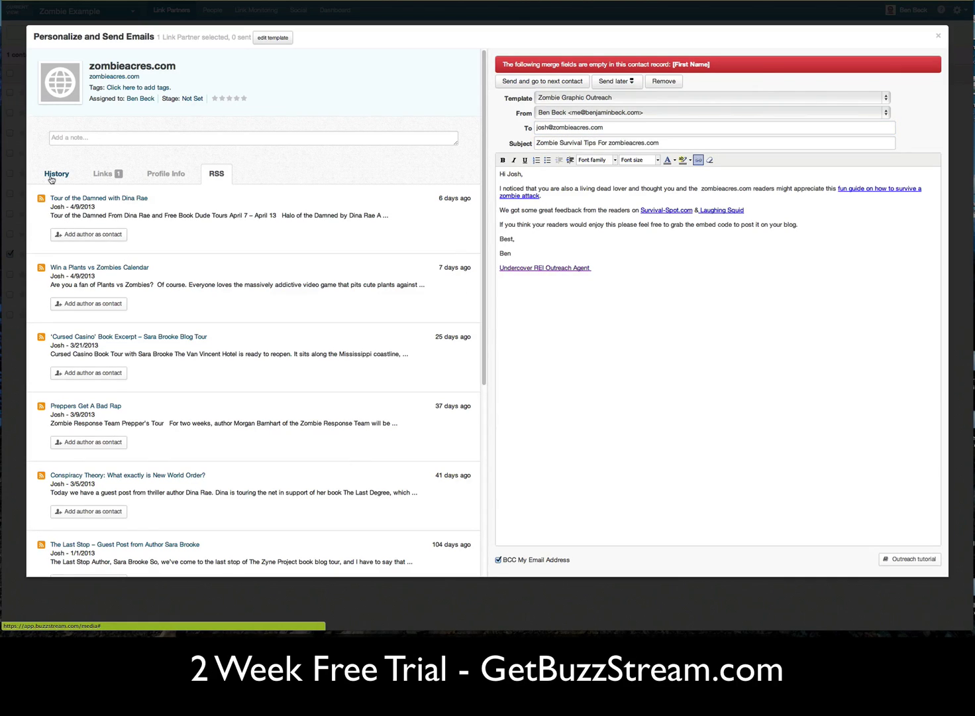
{"action": "left_click", "coordinate": [51, 176]}
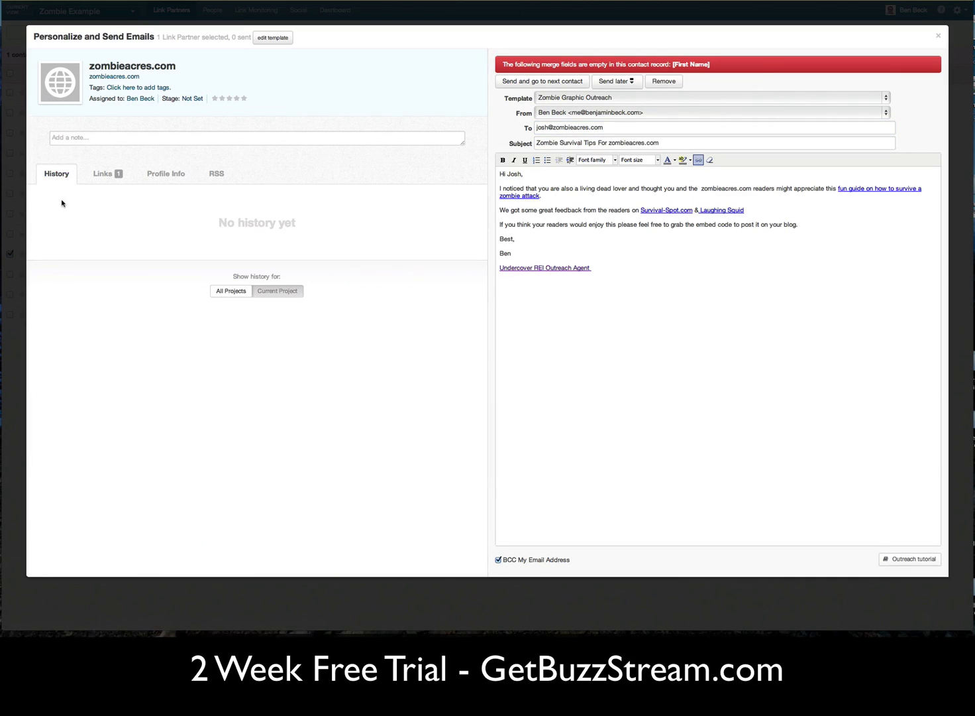